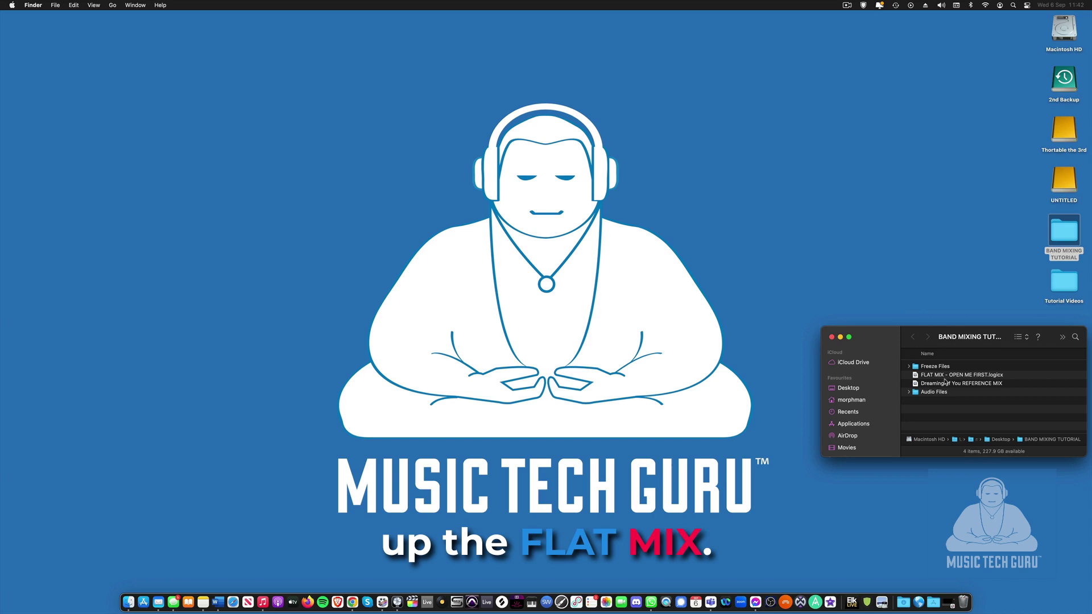
- Open FLAT MIX - OPEN ME FIRST.logicx and mute tracks 2–20, leaving only KICK
double_click(945, 376)
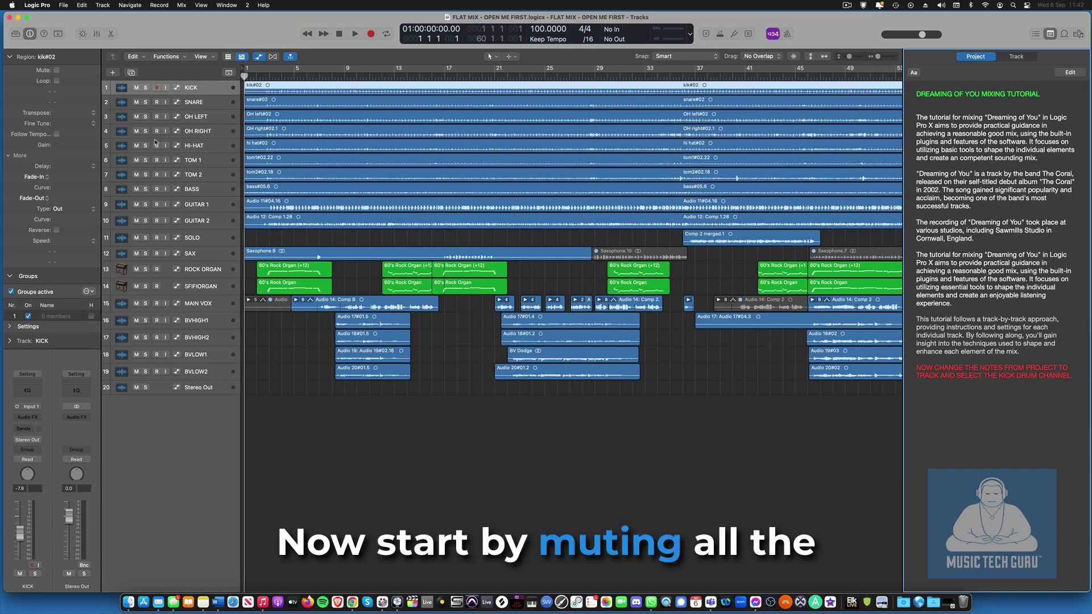
drag(137, 106, 138, 397)
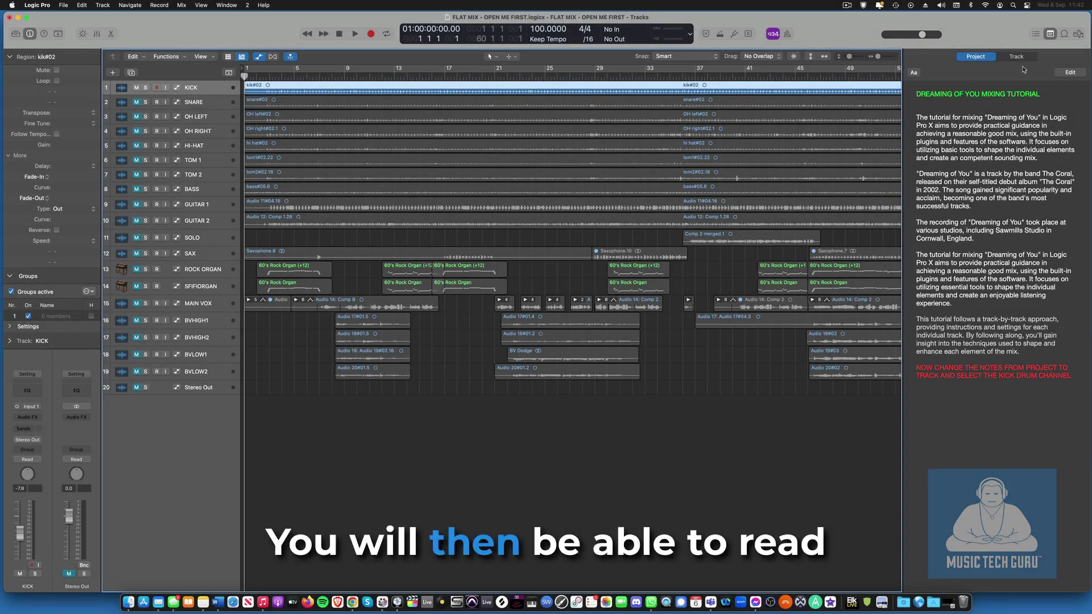
- Show the kick drum notes and trim the KICK region to start just before bar 3 and end earlier
click(1018, 57)
scroll(1038, 112, down, 10)
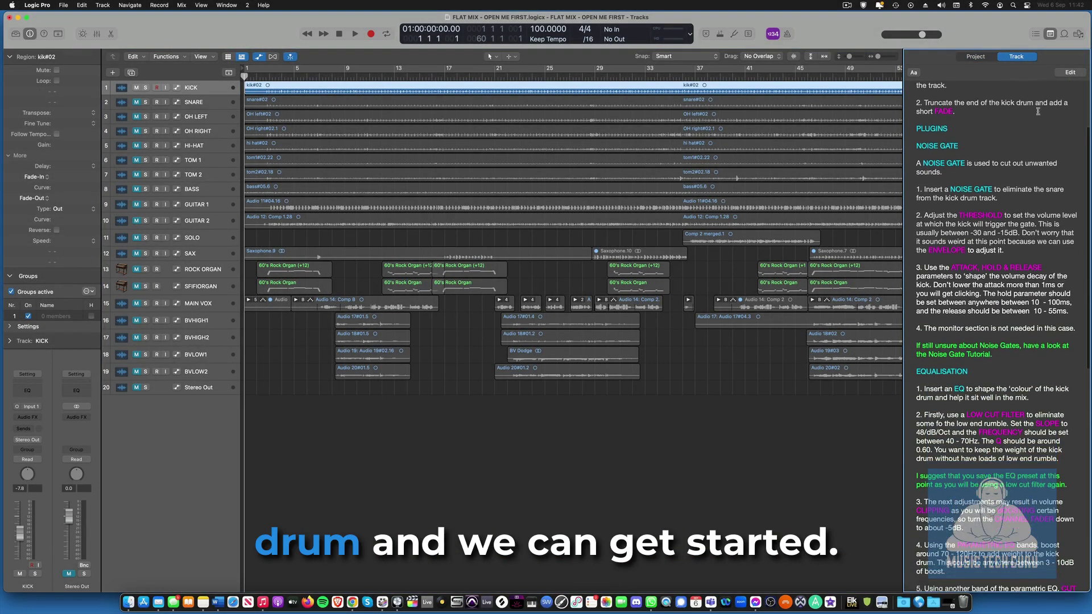
scroll(1039, 111, down, 8)
scroll(1037, 112, up, 10)
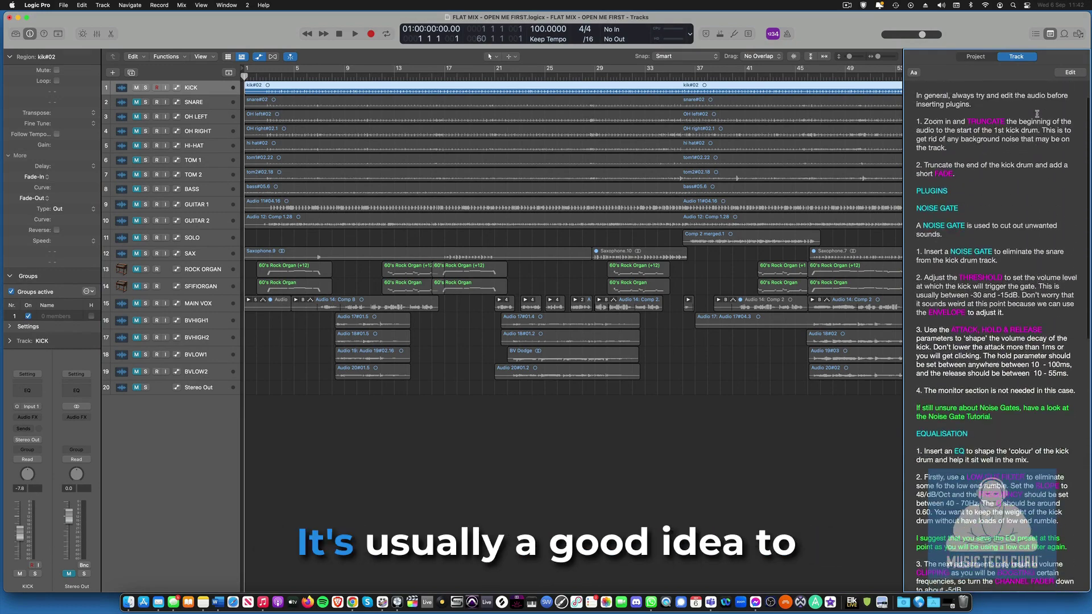
scroll(1038, 112, up, 3)
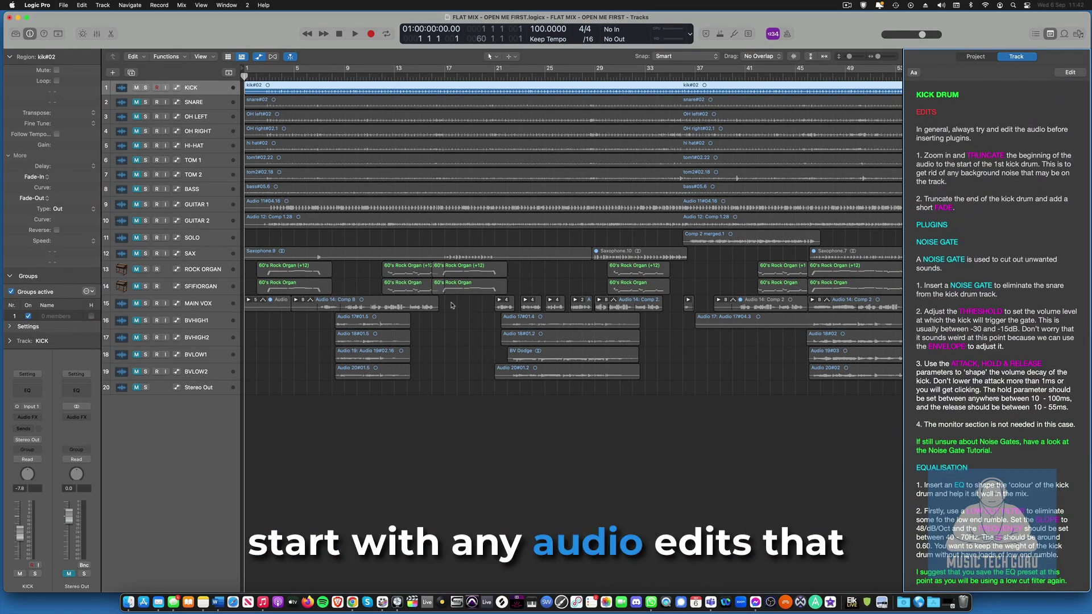
key(super+Right)
key(super+Right)
key(super+Down)
key(super+Down)
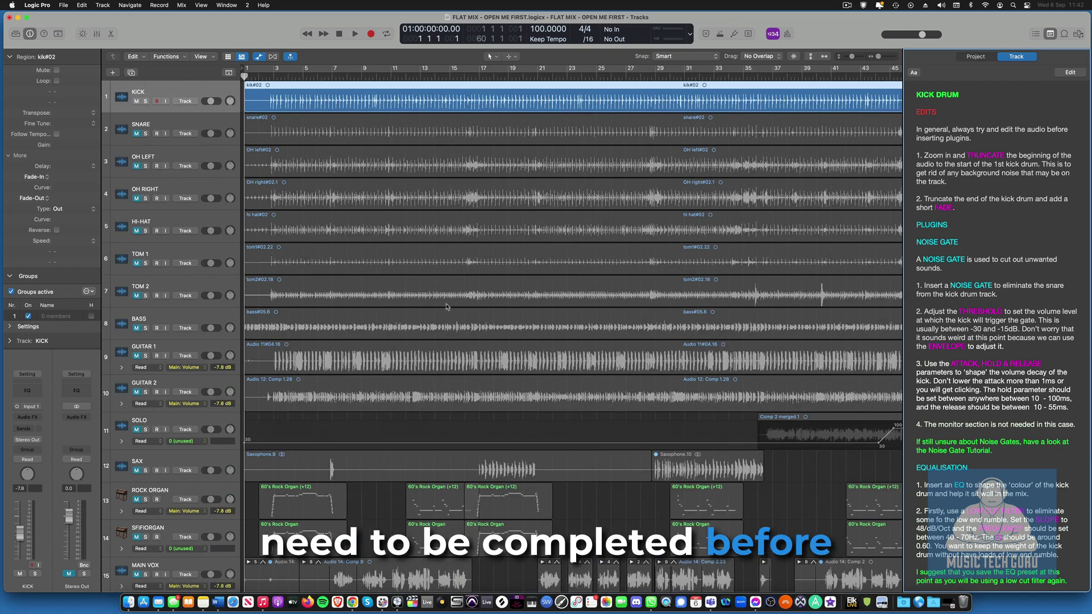
key(super+Right)
key(super+Right)
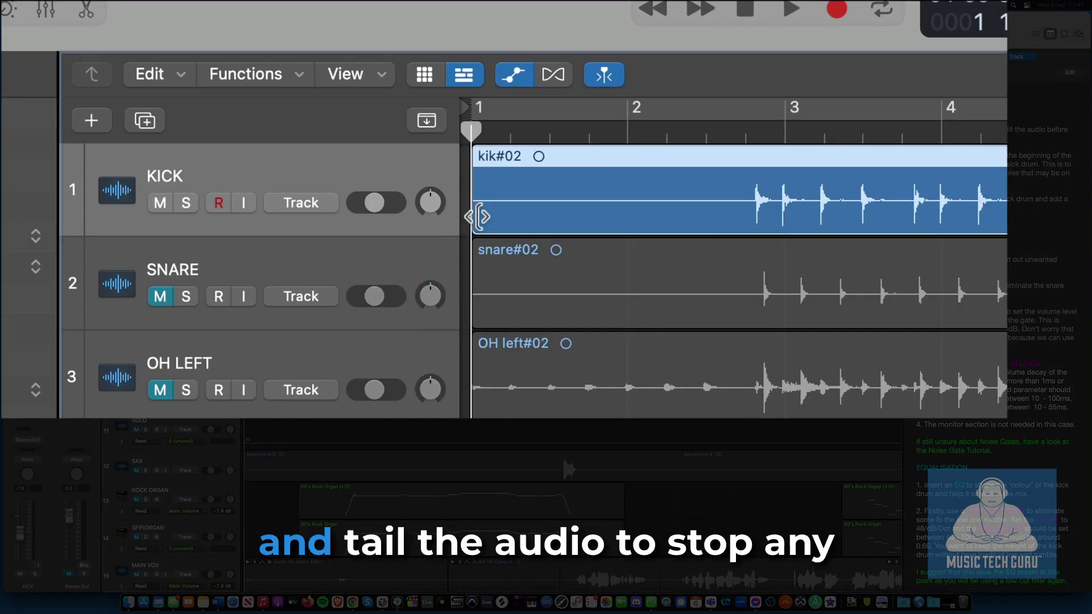
drag(479, 217, 756, 224)
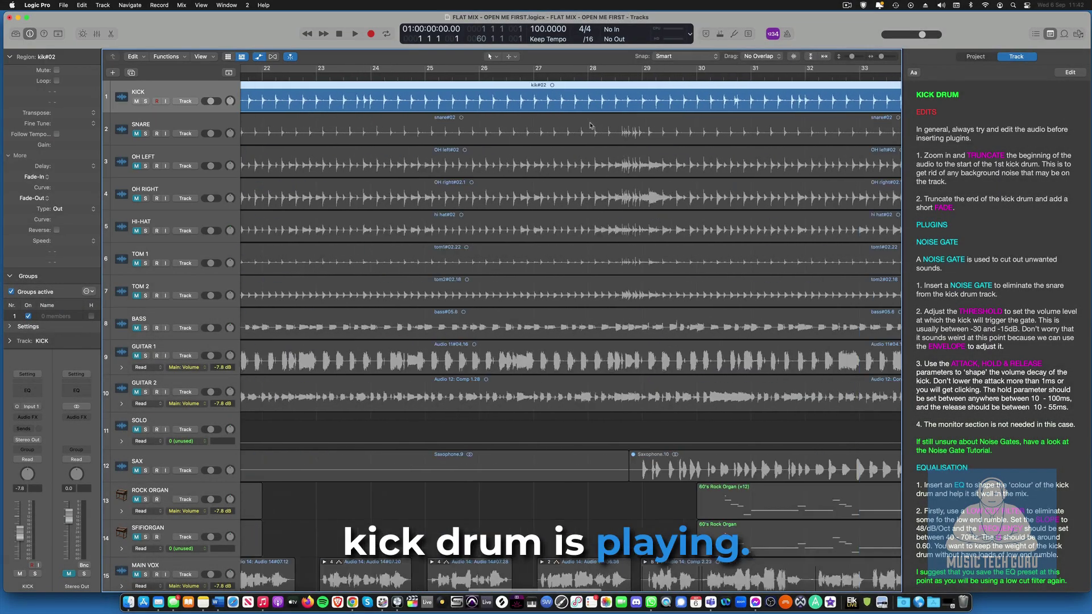
scroll(590, 126, right, 15)
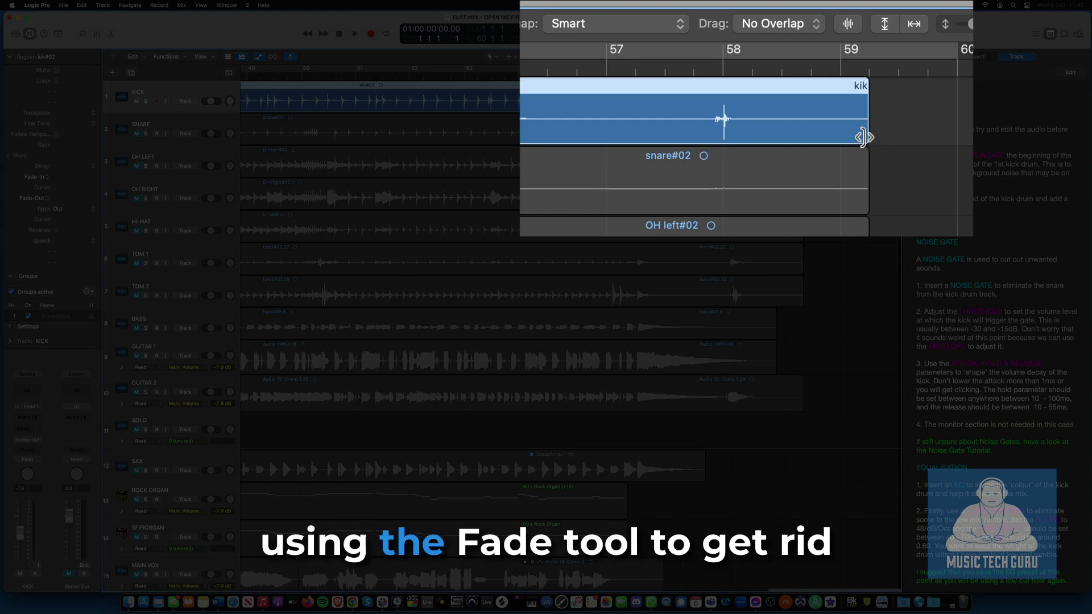
drag(863, 137, 746, 139)
- Add a short fade-out to the end of the KICK region with the Fade Tool
key(t)
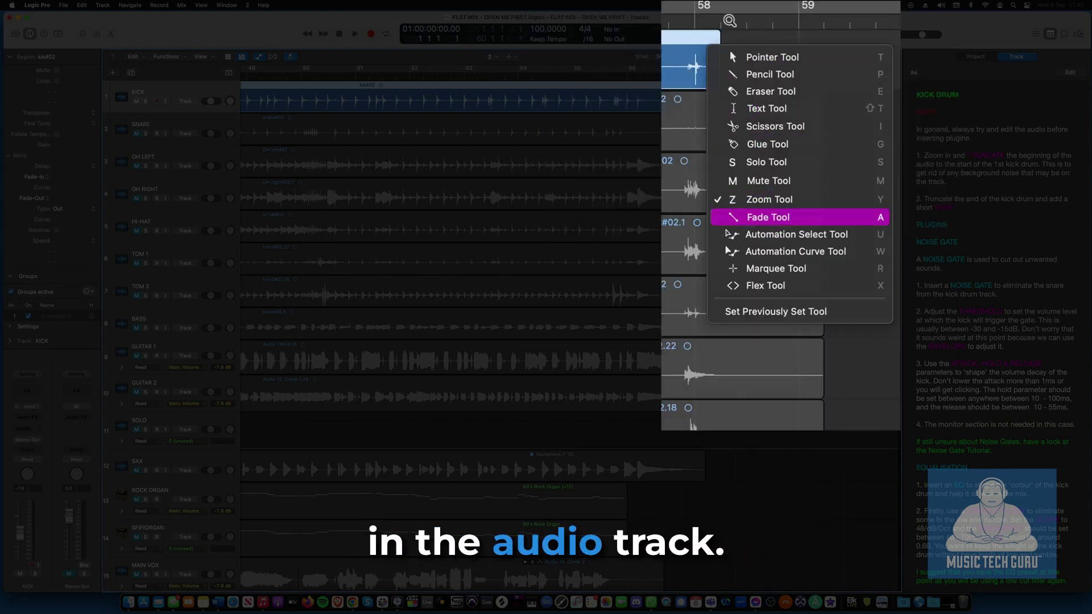
click(757, 217)
drag(710, 71, 736, 73)
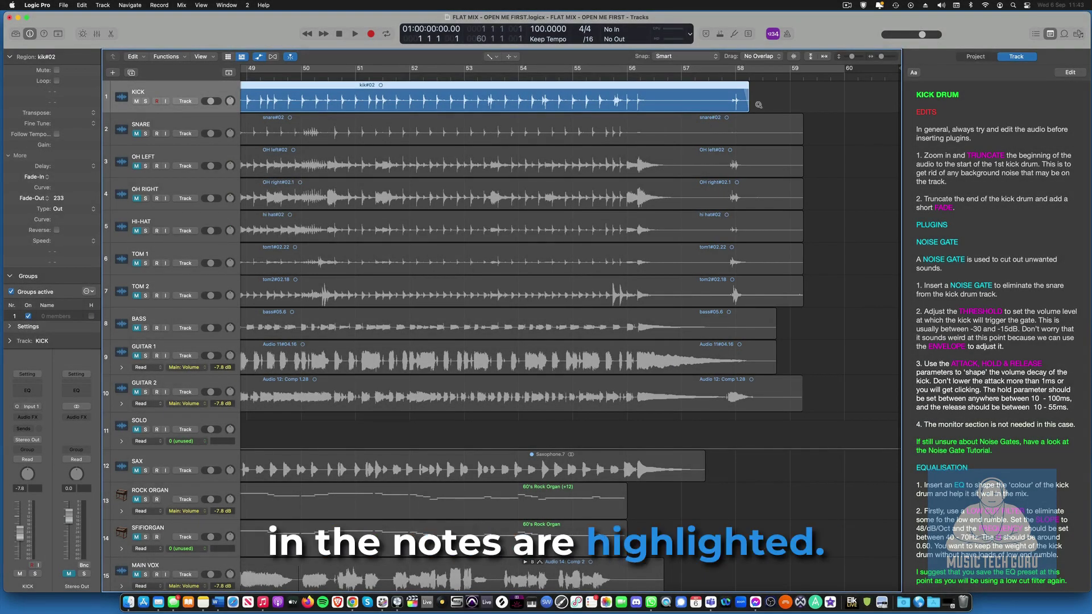
key(super+Left)
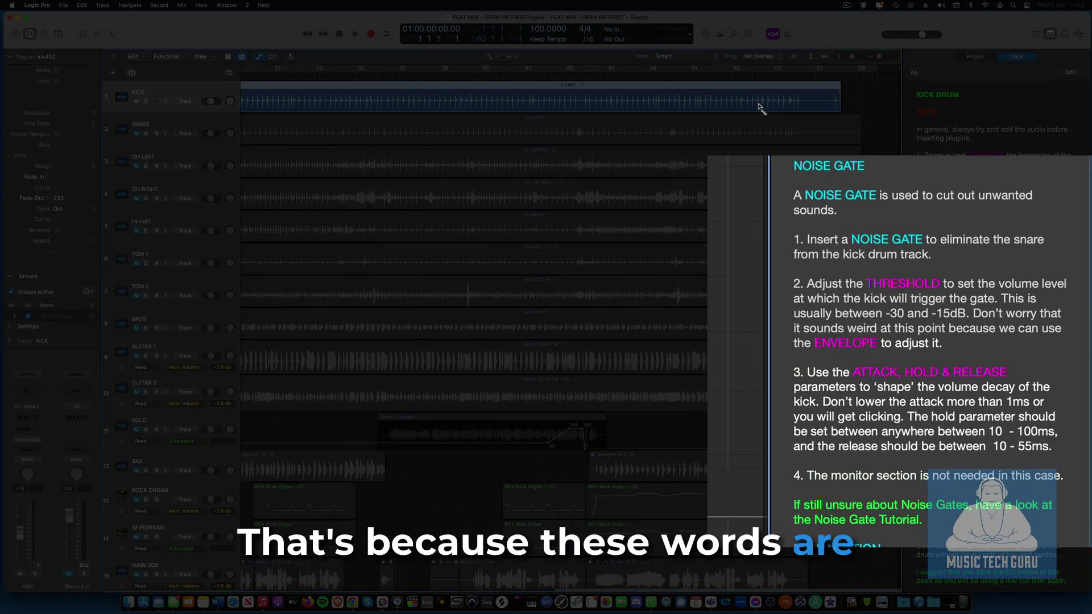
key(super+Left)
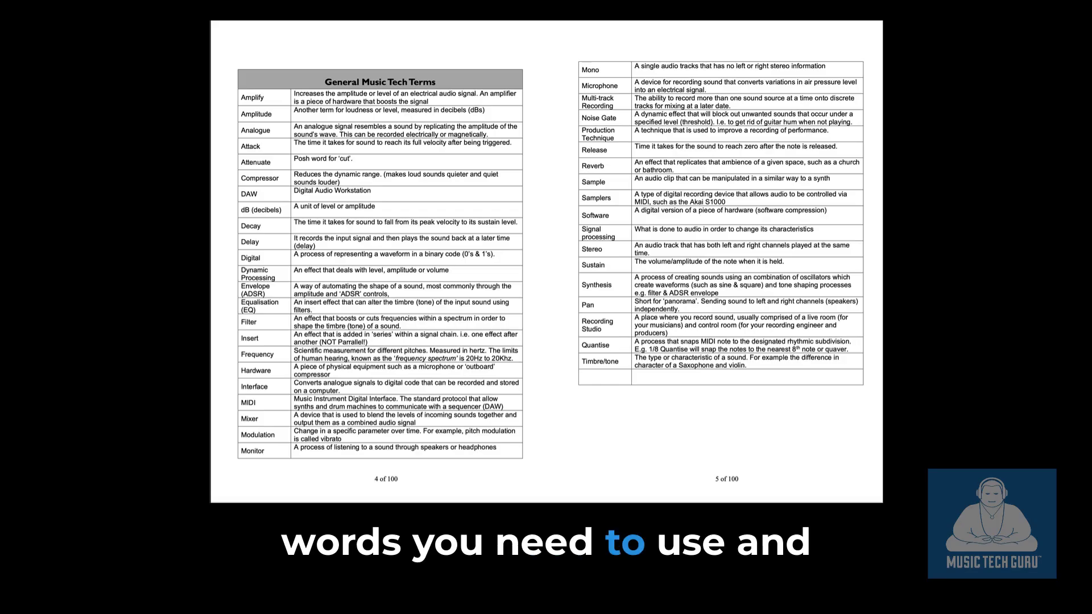
key(Right)
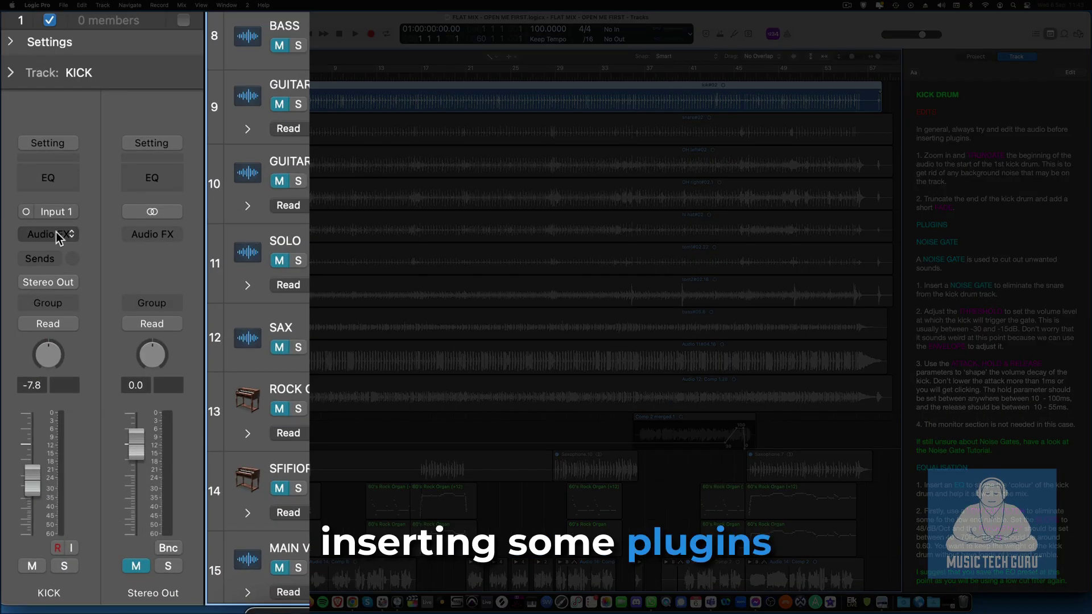
- Insert a mono Noise Gate from Dynamics on the KICK channel's Audio FX slot
click(31, 324)
mouse_move(83, 456)
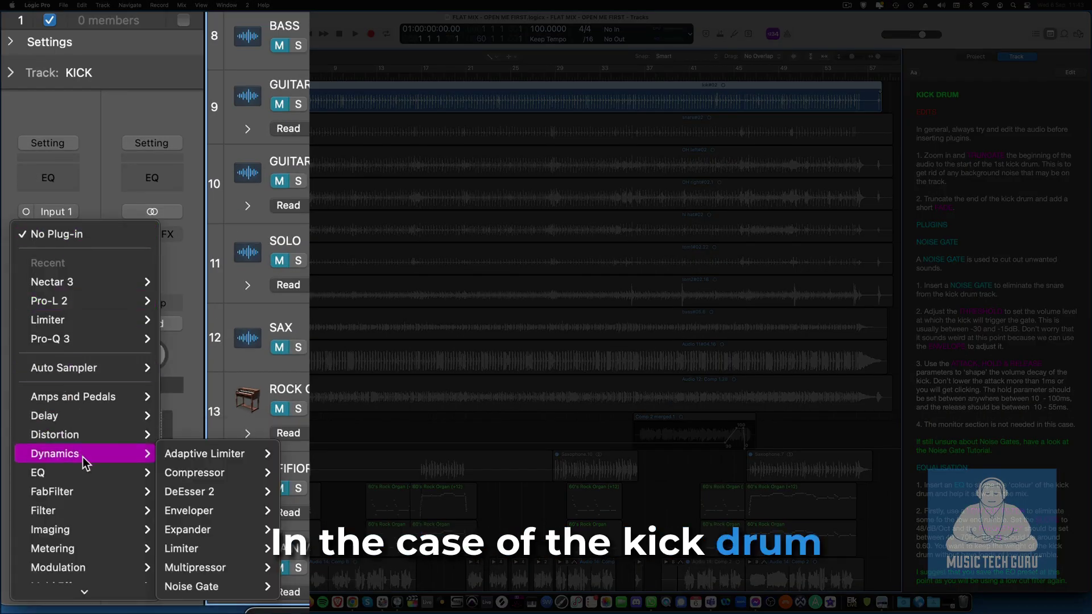
mouse_move(220, 591)
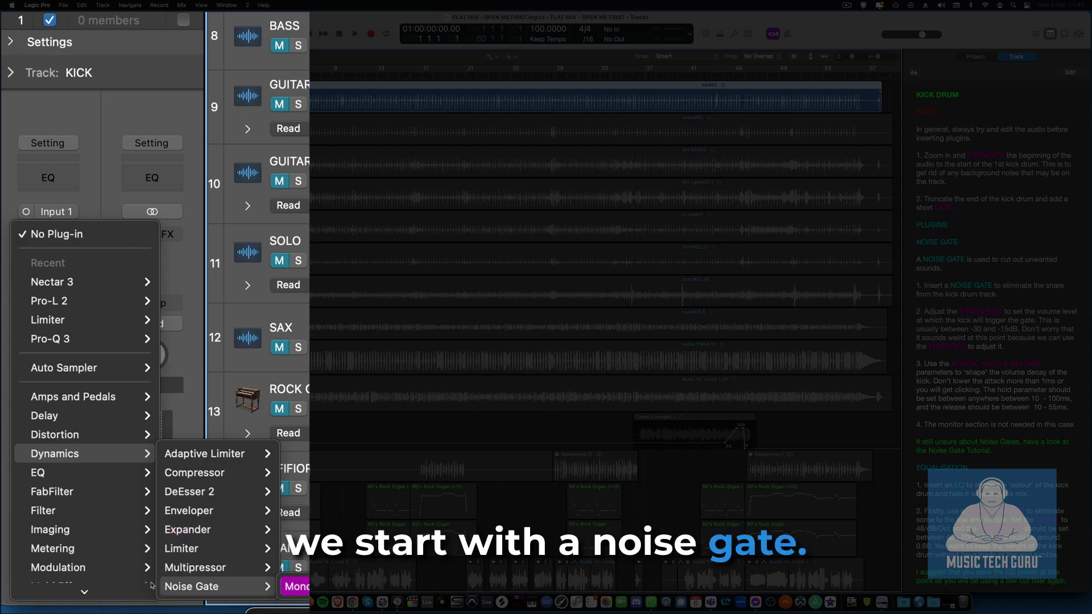
click(293, 587)
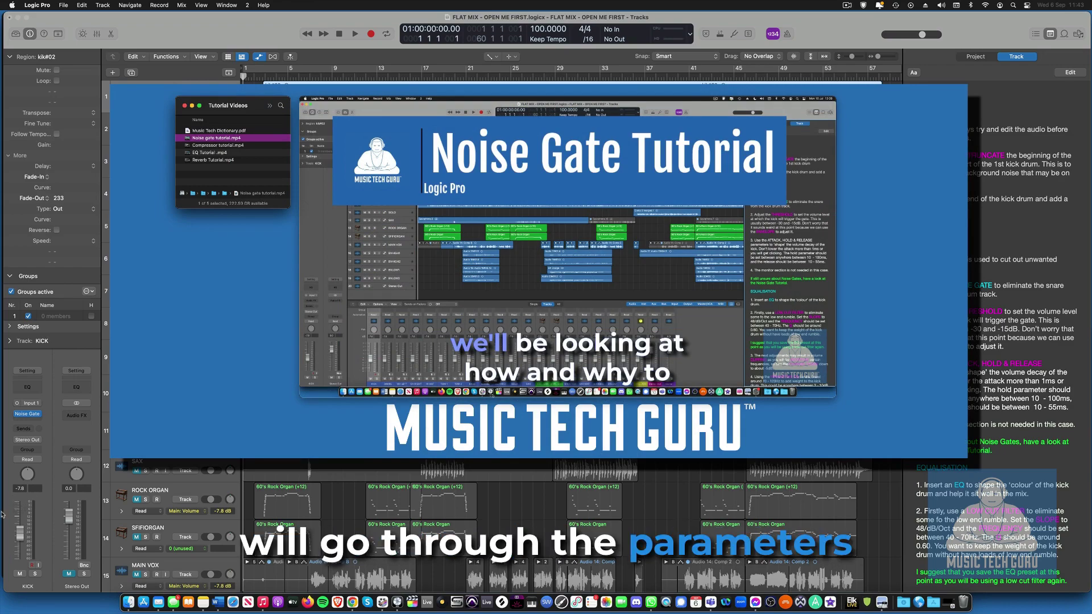
- Insert a Channel EQ in the KICK slot after the Noise Gate
click(28, 414)
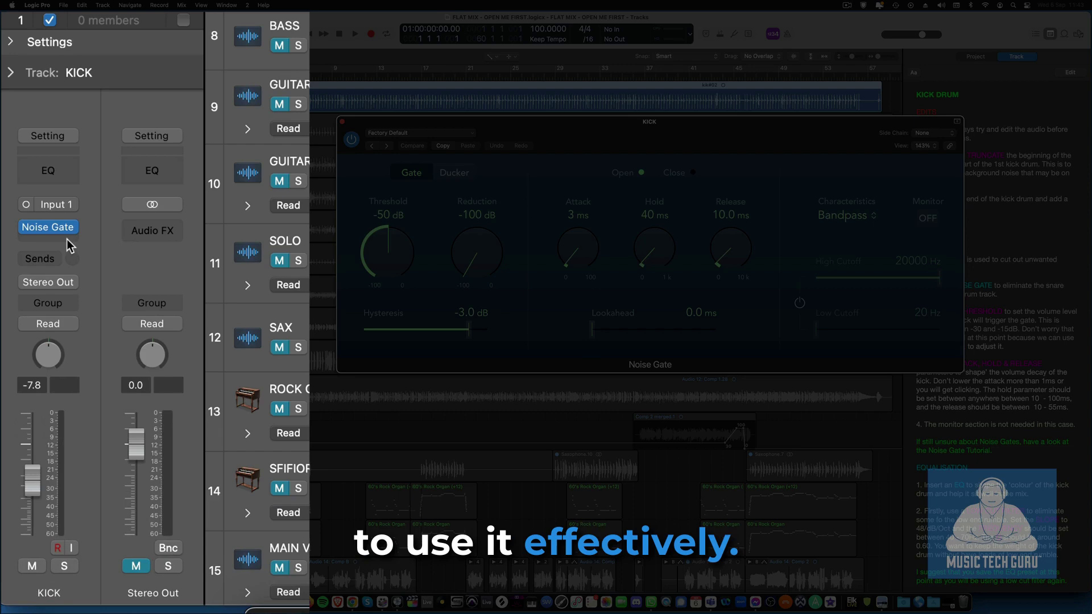
click(66, 239)
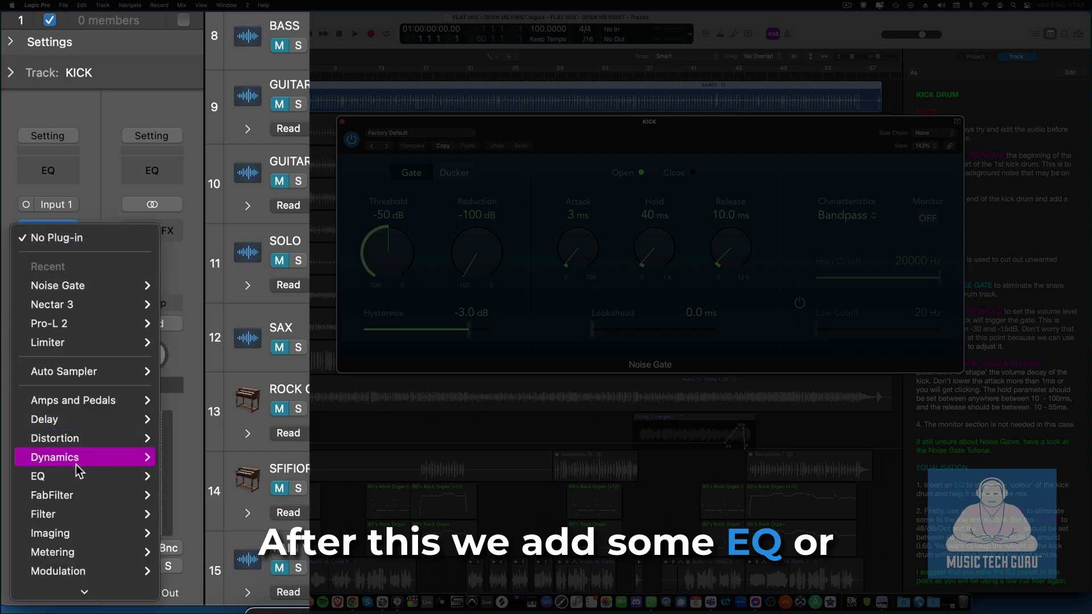
mouse_move(80, 477)
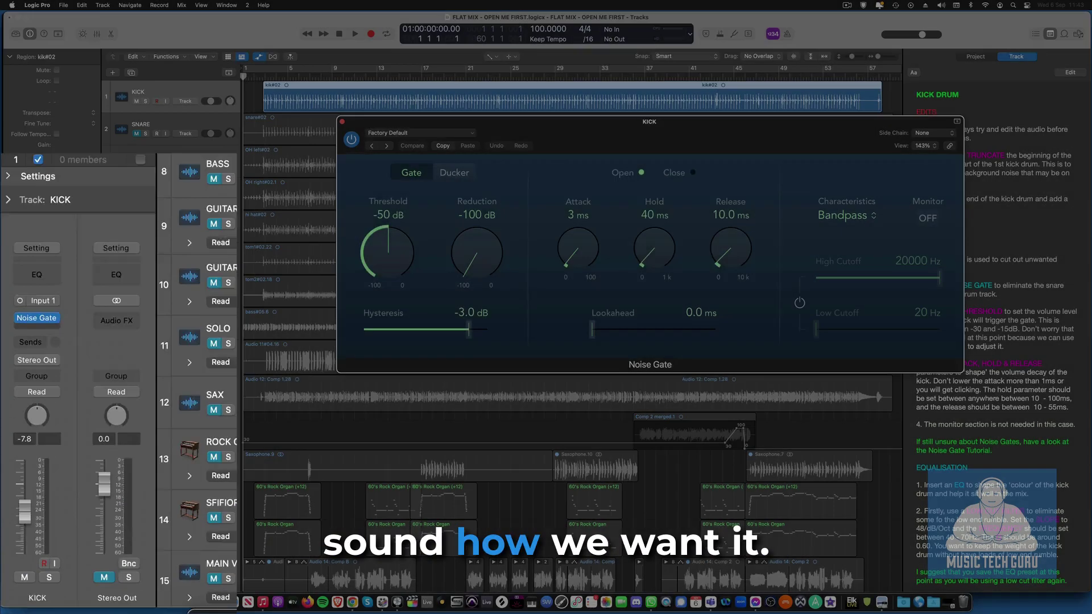
click(192, 476)
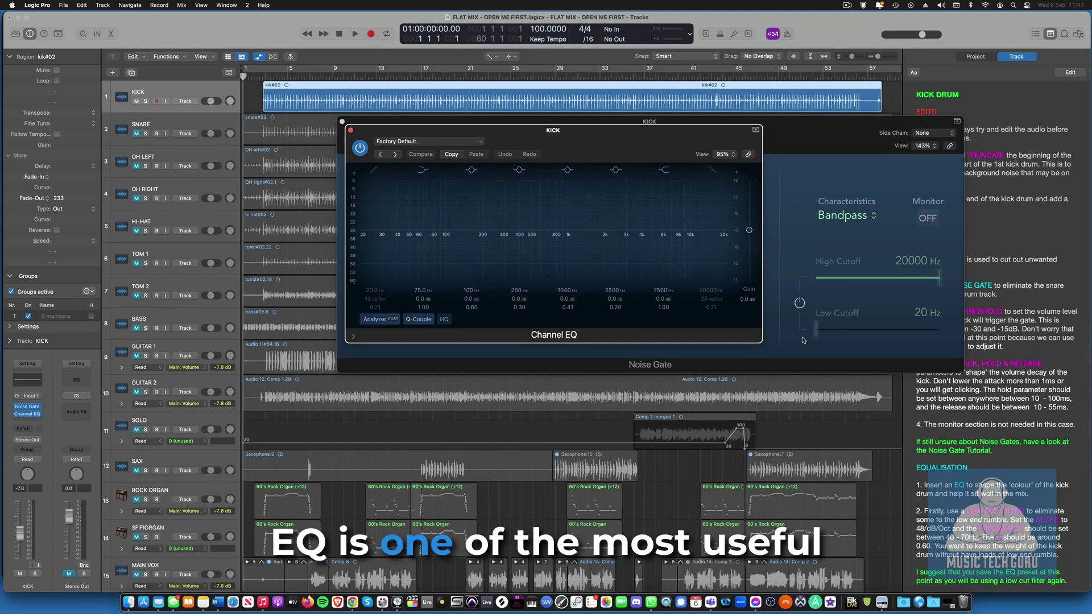
- Boost the EQ near 250 Hz by about 7.7 dB and cut 2080 Hz by 9 dB
drag(765, 341, 886, 459)
click(342, 121)
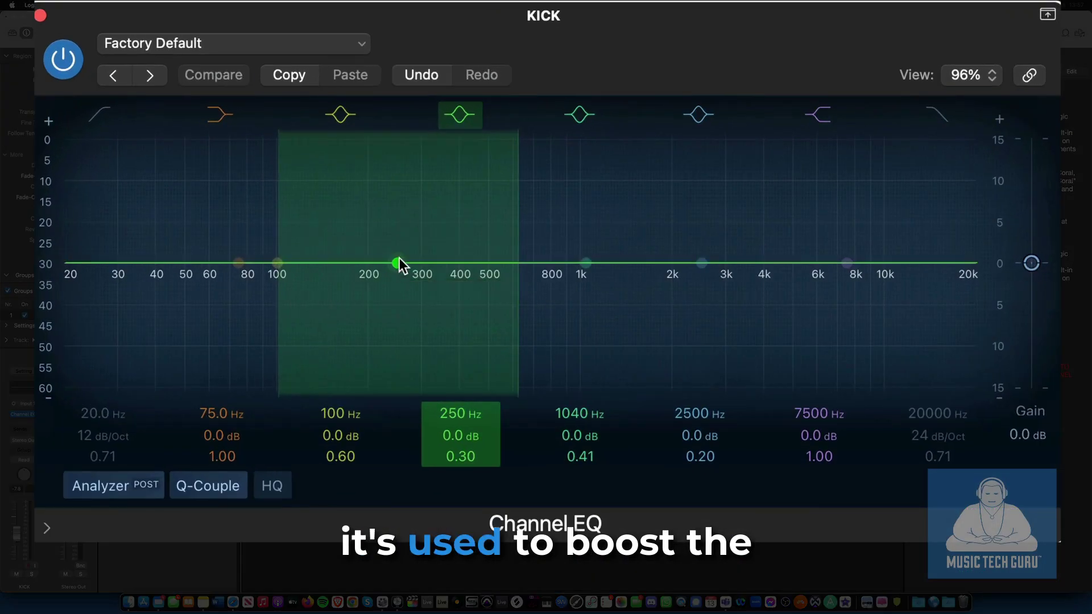
drag(469, 205, 471, 164)
drag(702, 263, 680, 355)
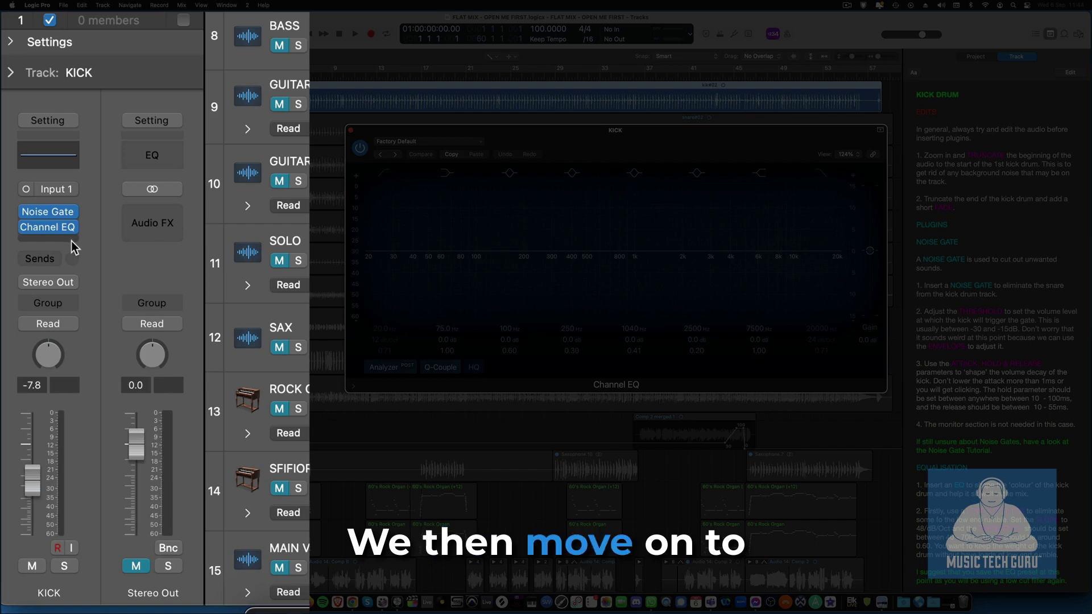
- Add a mono Compressor from Dynamics after the KICK channel's Channel EQ
click(73, 245)
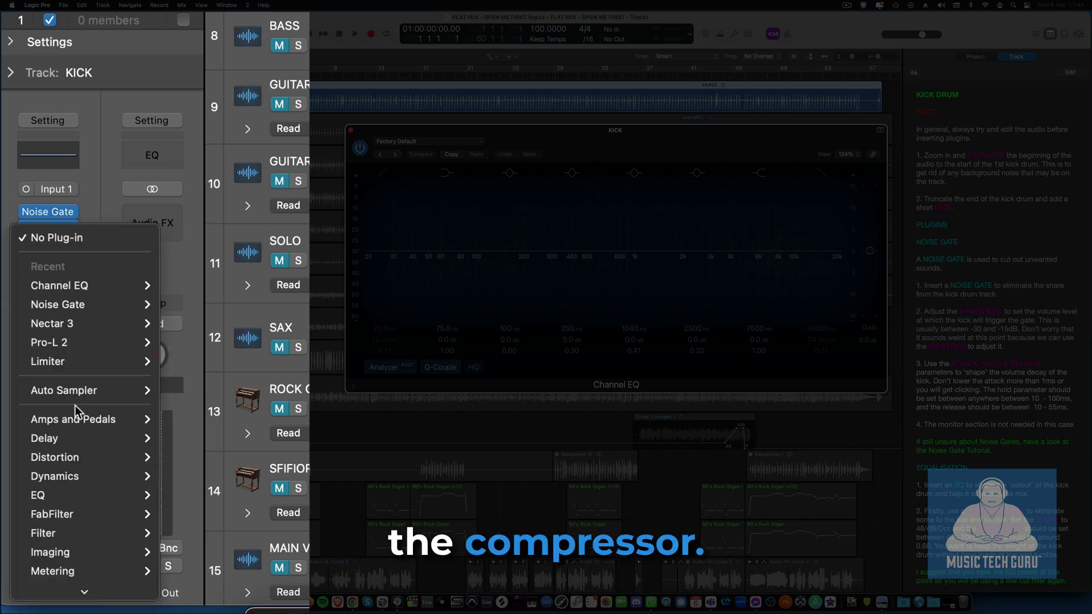
mouse_move(85, 477)
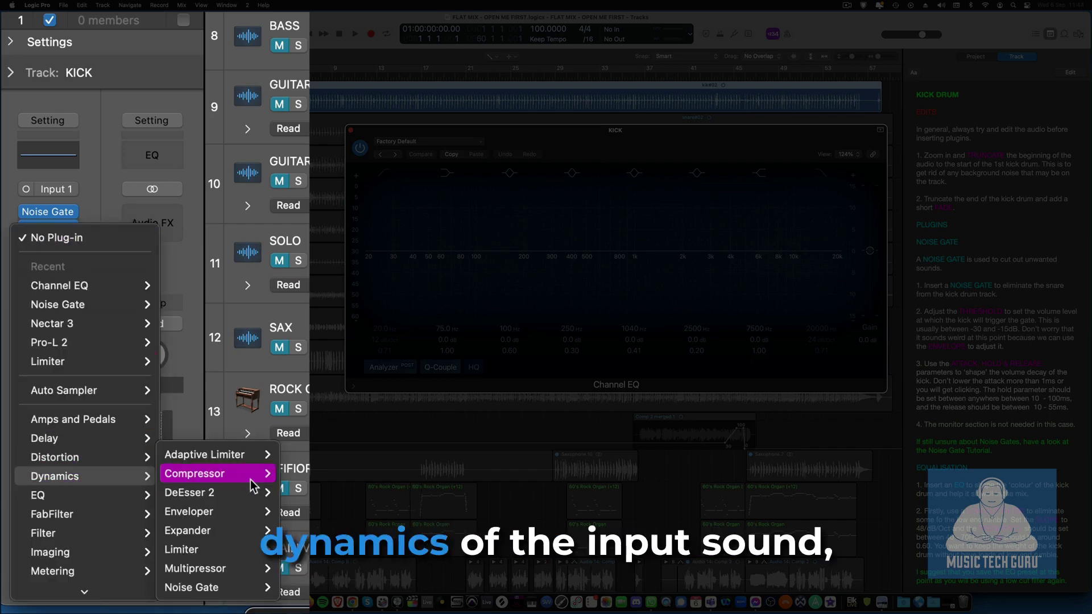
mouse_move(193, 474)
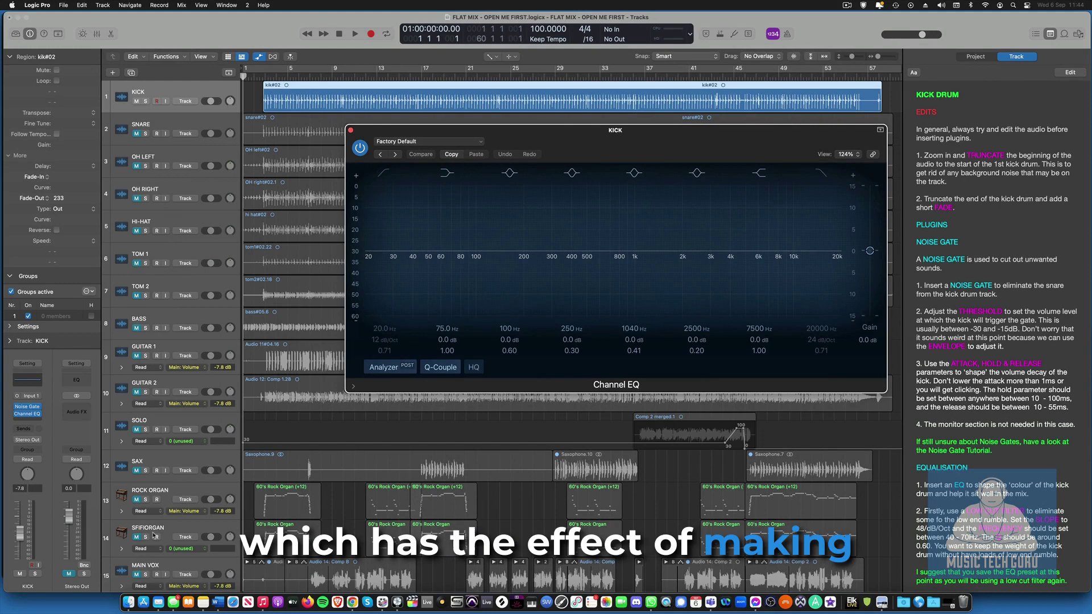
click(153, 536)
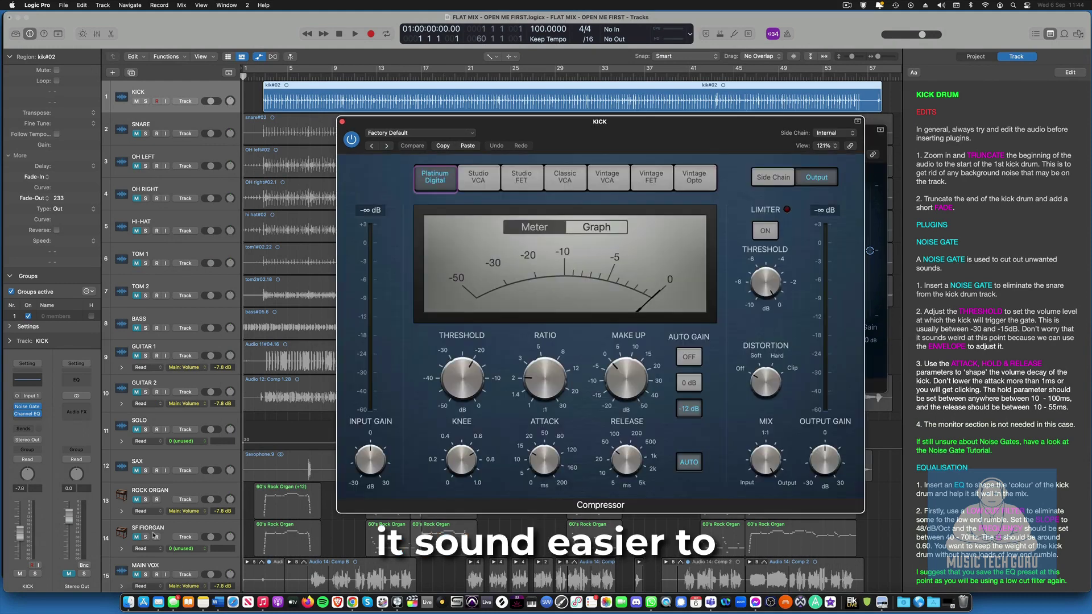
- Audition each compressor model, settle on Vintage Opto, and close the plug-in window
click(475, 180)
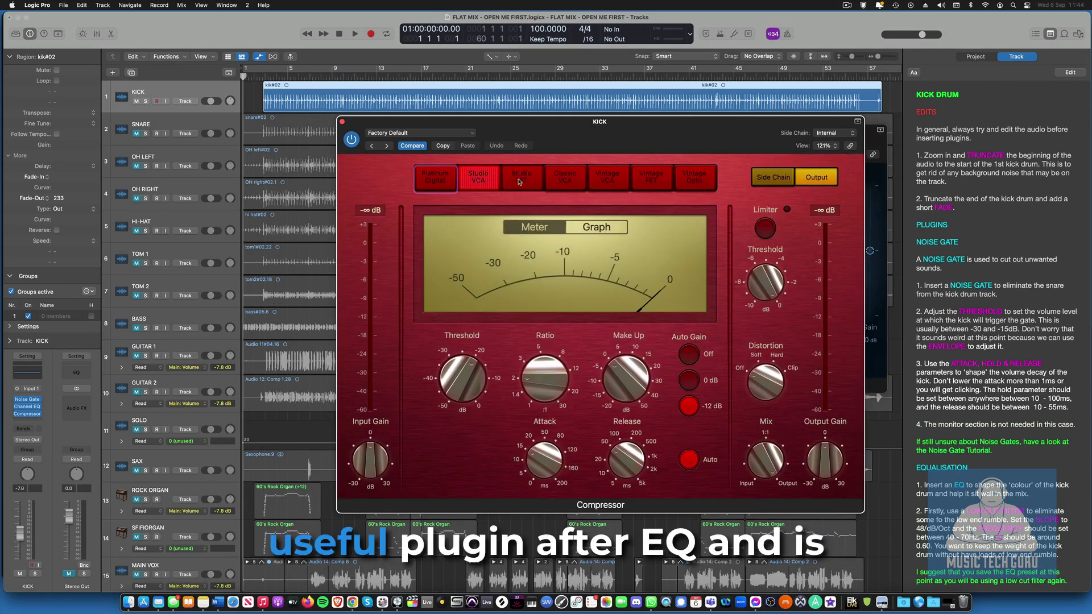
click(520, 180)
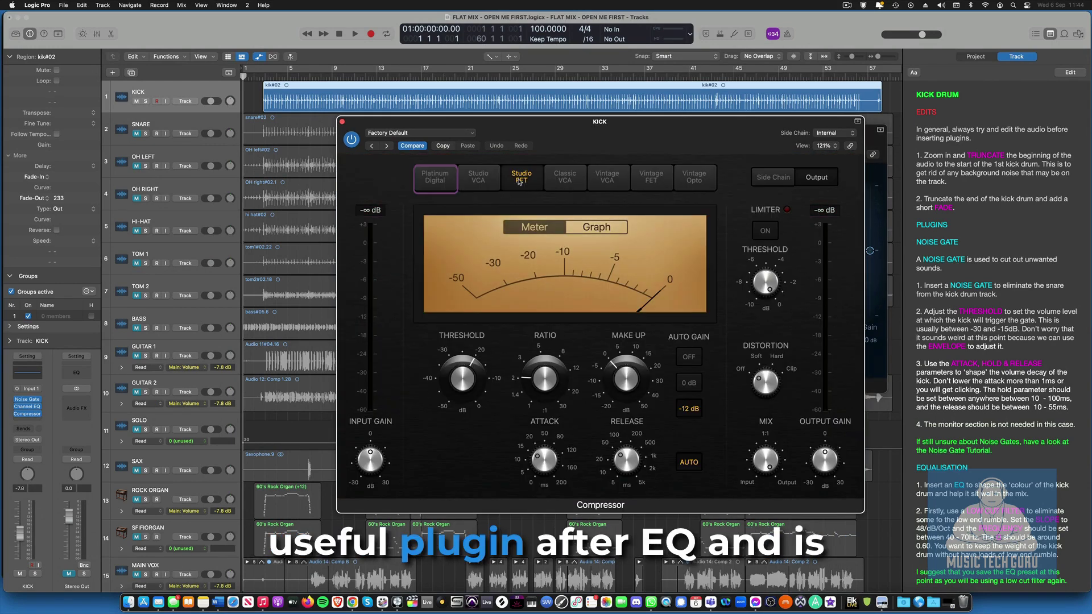
click(565, 179)
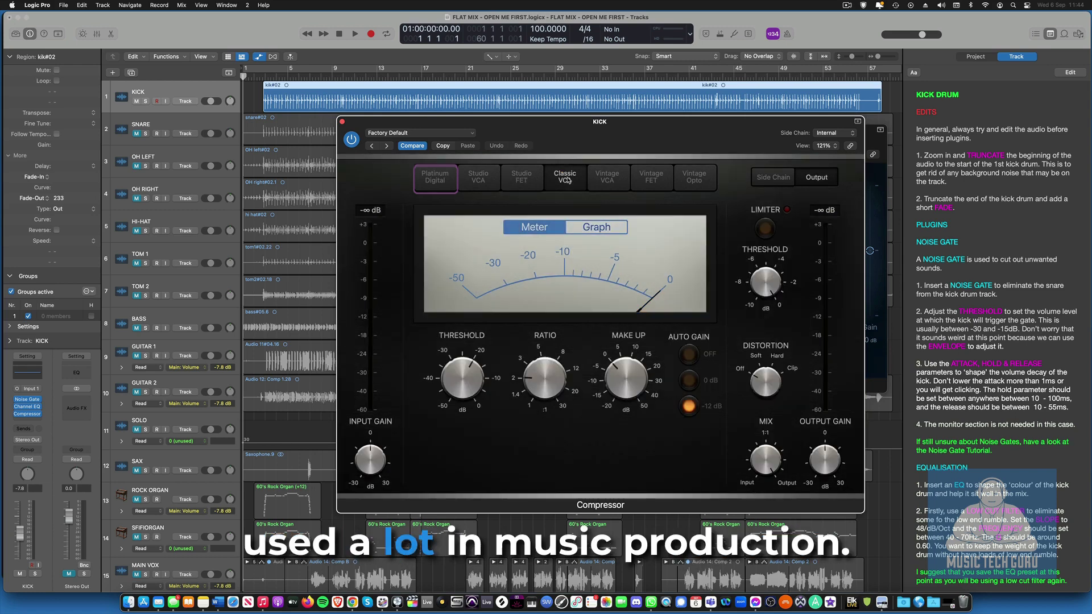
click(611, 178)
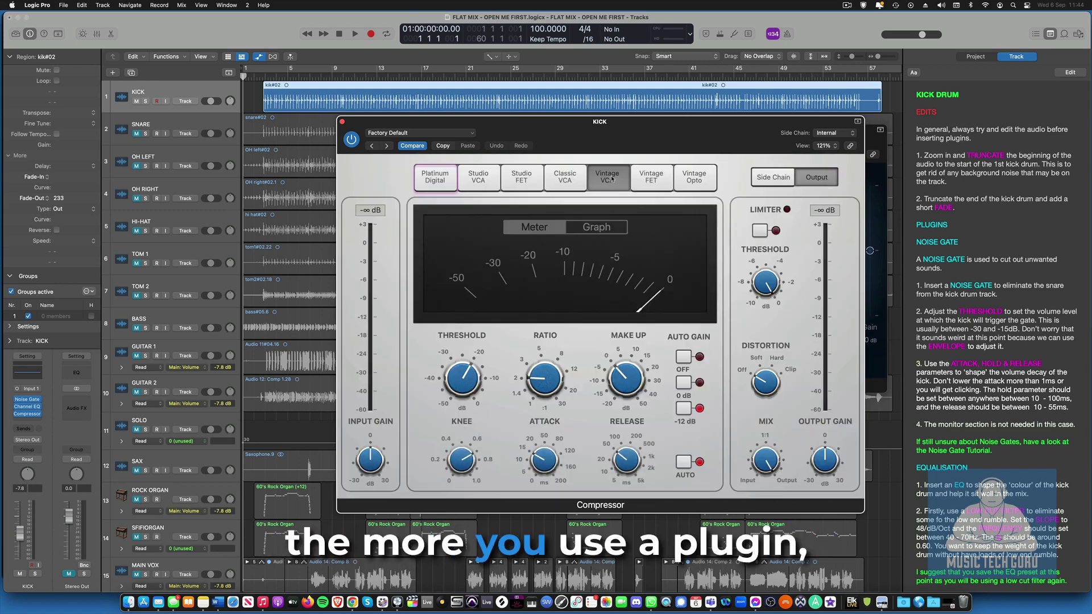
click(653, 178)
click(702, 181)
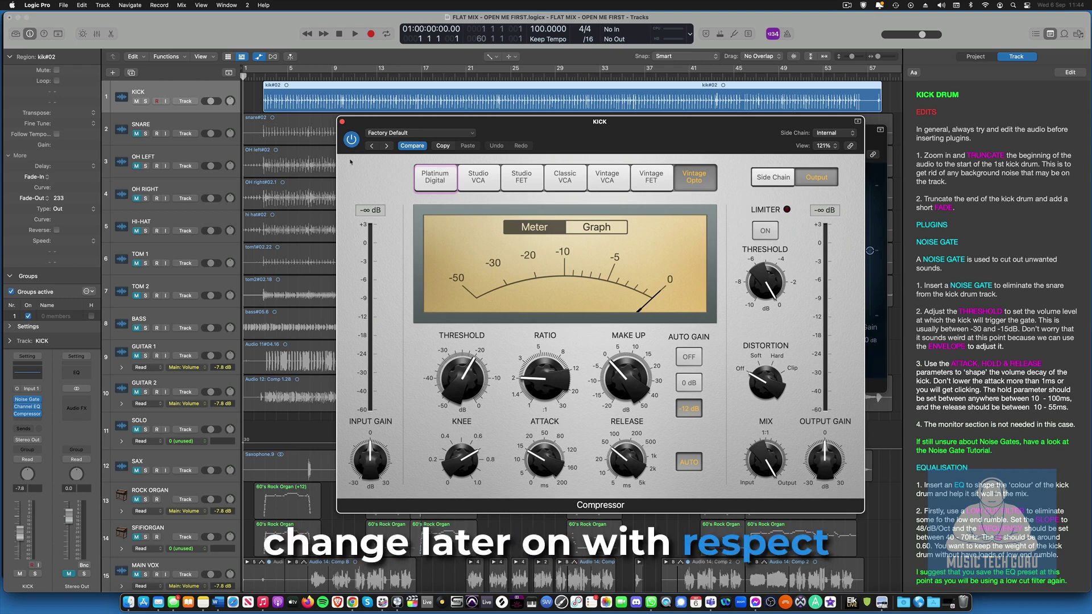
click(343, 122)
- Trim the SNARE region's start and shorten its end with the Pointer Tool
click(351, 131)
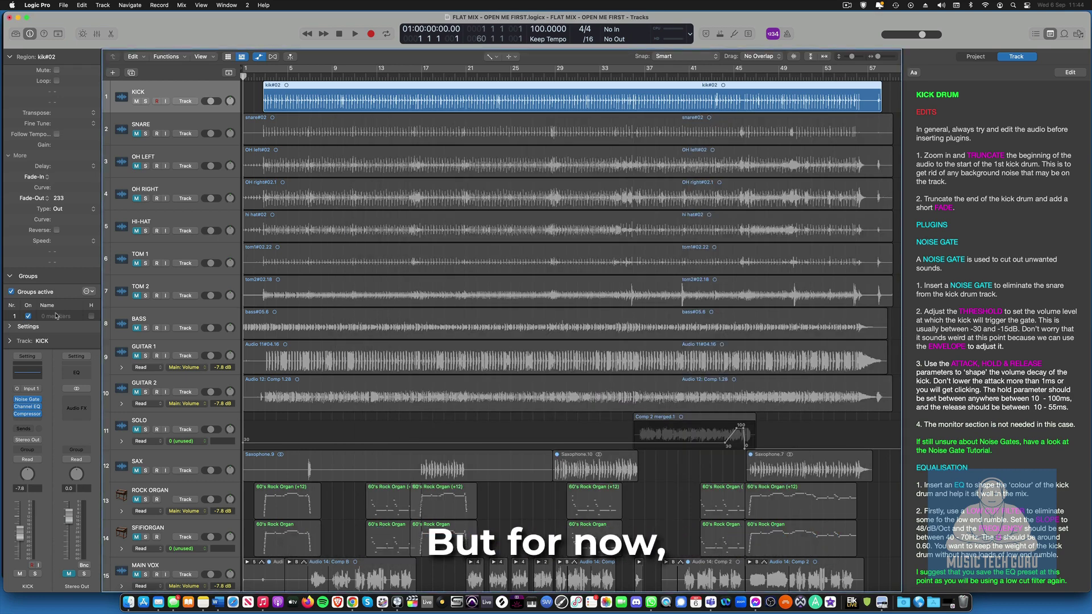
click(179, 126)
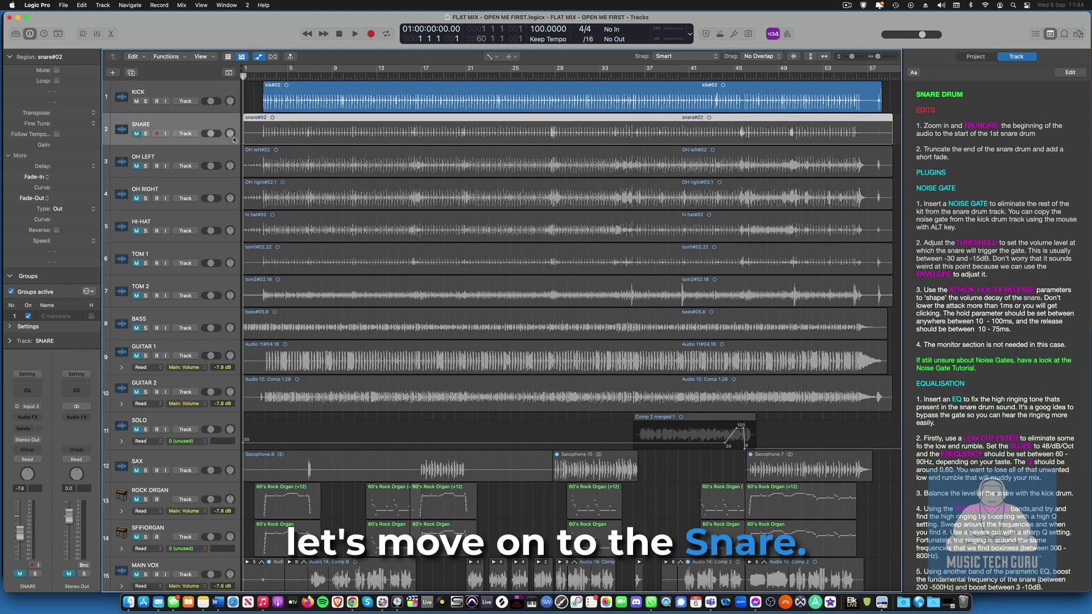
key(t)
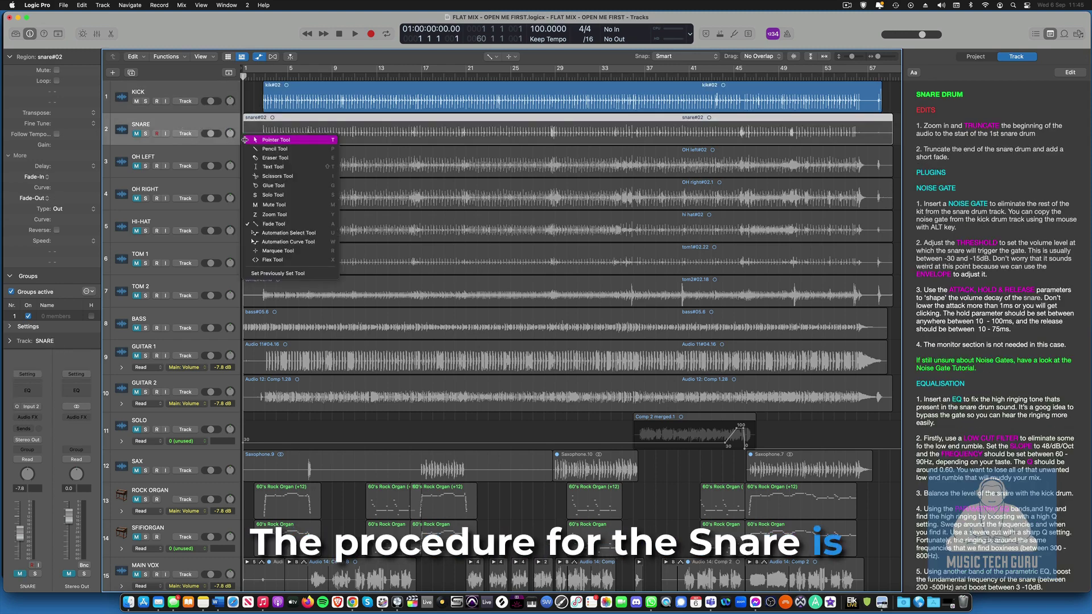
key(t)
drag(248, 139, 261, 139)
scroll(711, 137, right, 2)
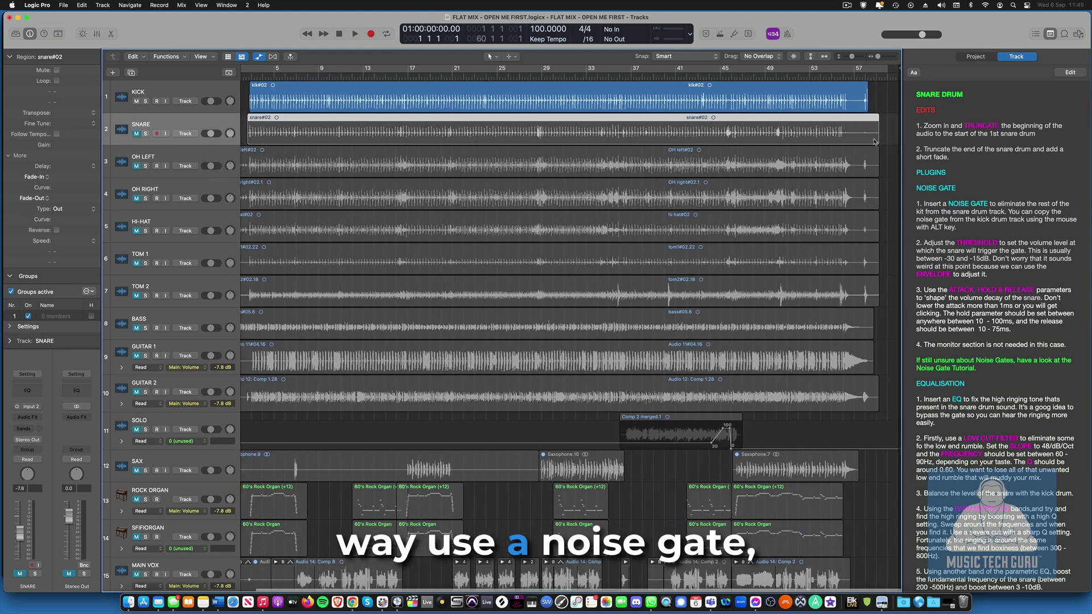
drag(879, 140, 849, 139)
- Send SNARE to Bus 1 and put a Space Designer reverb on the Aux 1 return
click(25, 429)
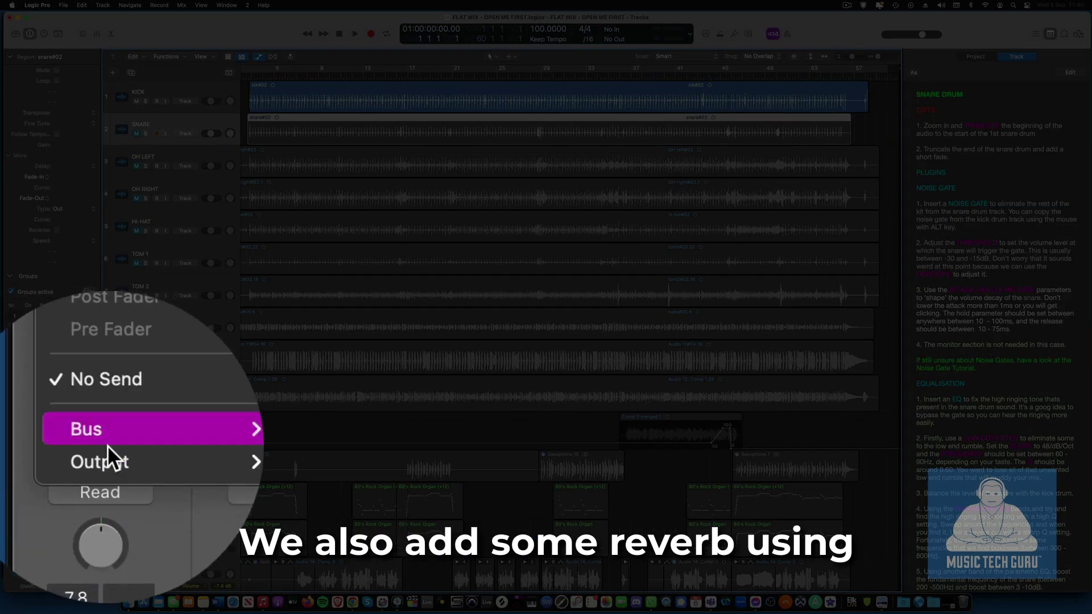
mouse_move(33, 443)
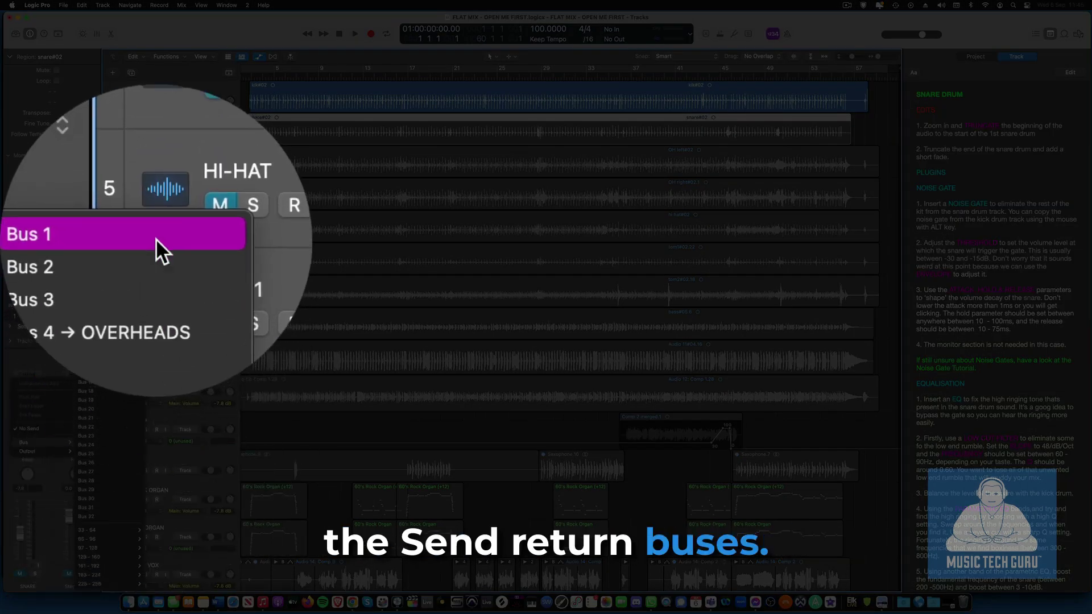
click(155, 238)
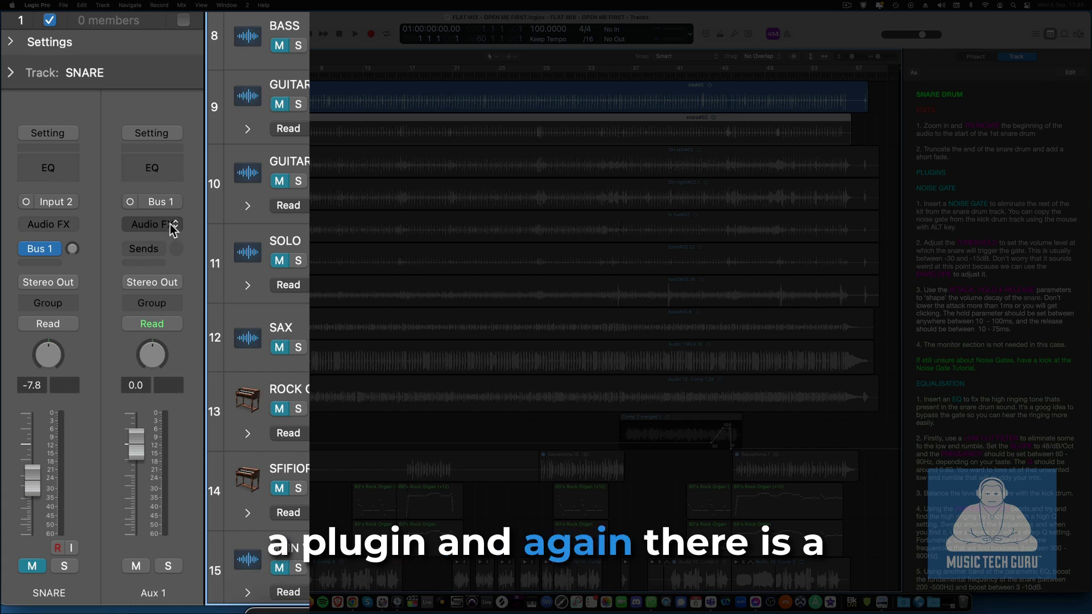
click(172, 228)
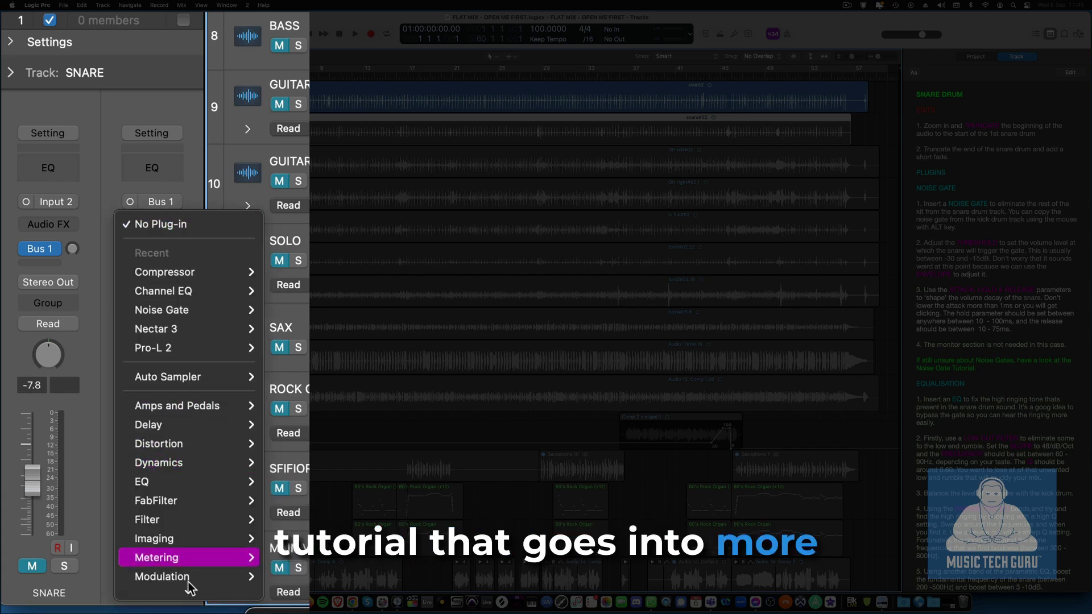
mouse_move(212, 435)
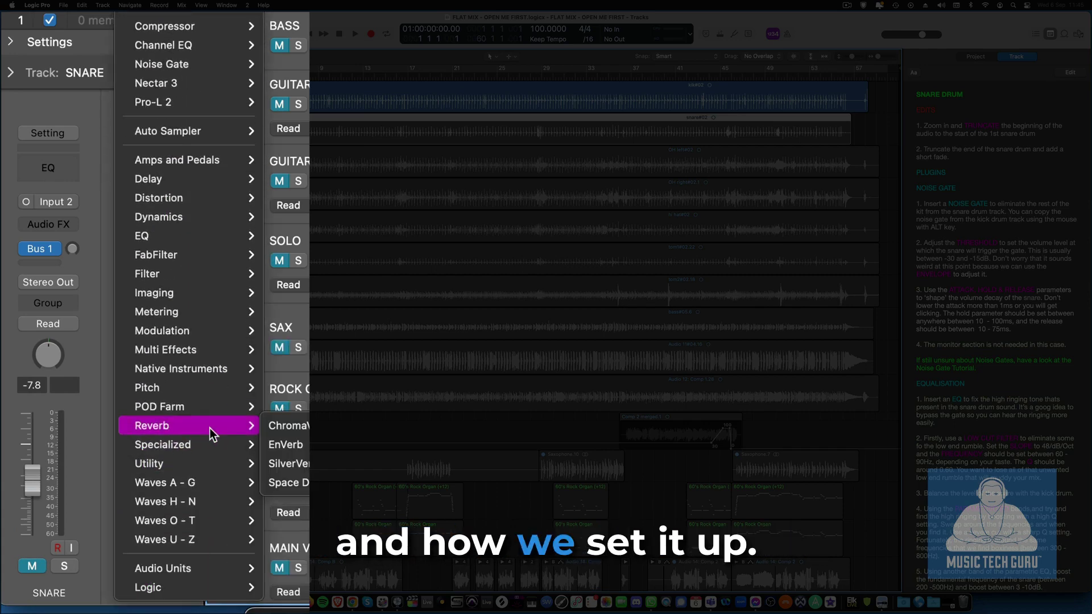
click(288, 483)
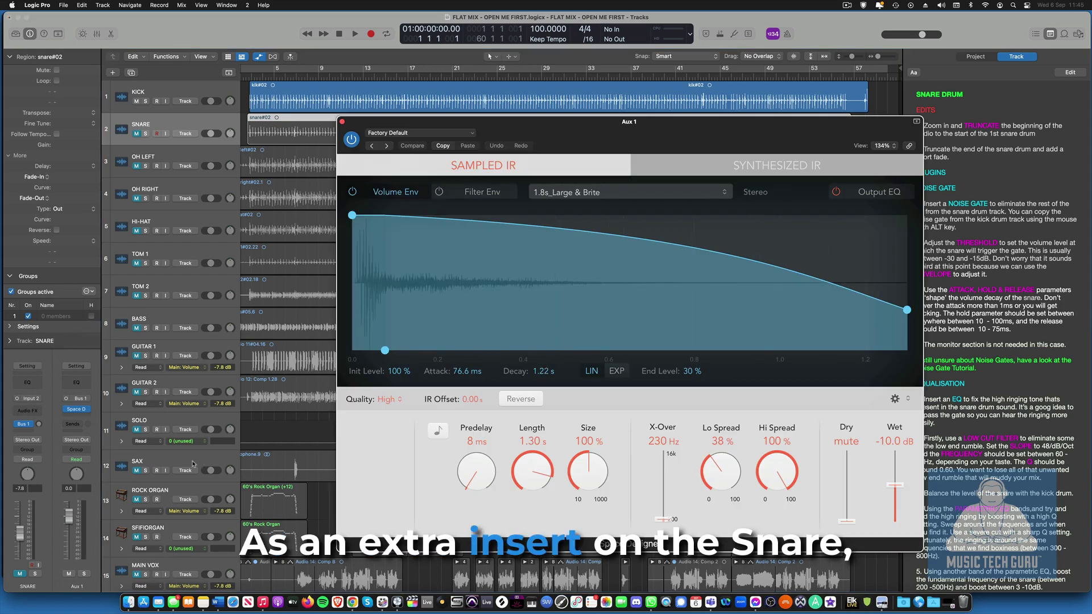
- Add a mono Exciter insert from Specialized to the SNARE channel
click(27, 411)
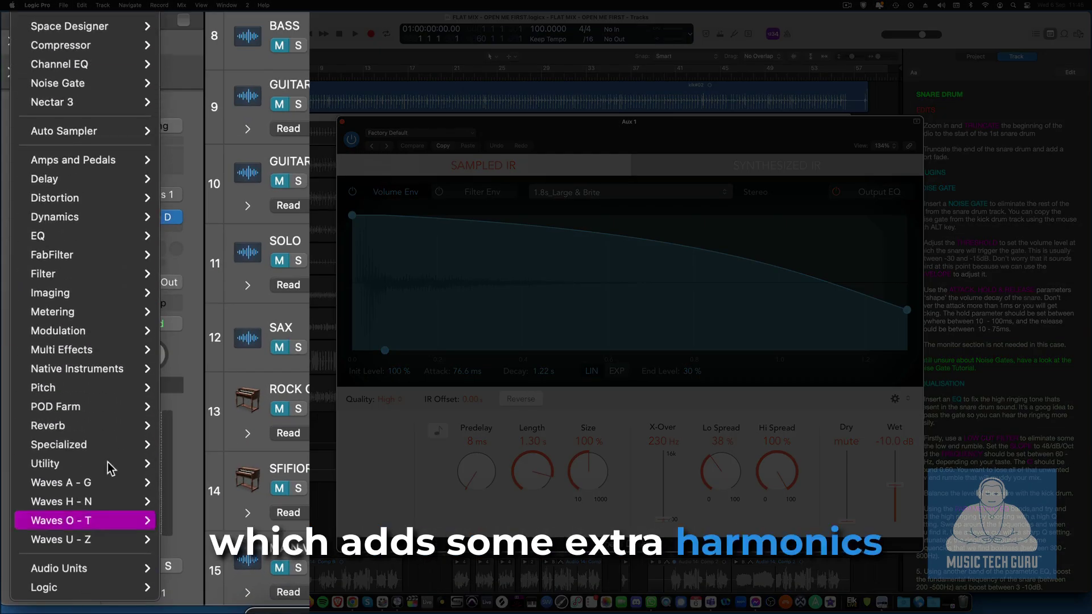
mouse_move(113, 439)
mouse_move(187, 444)
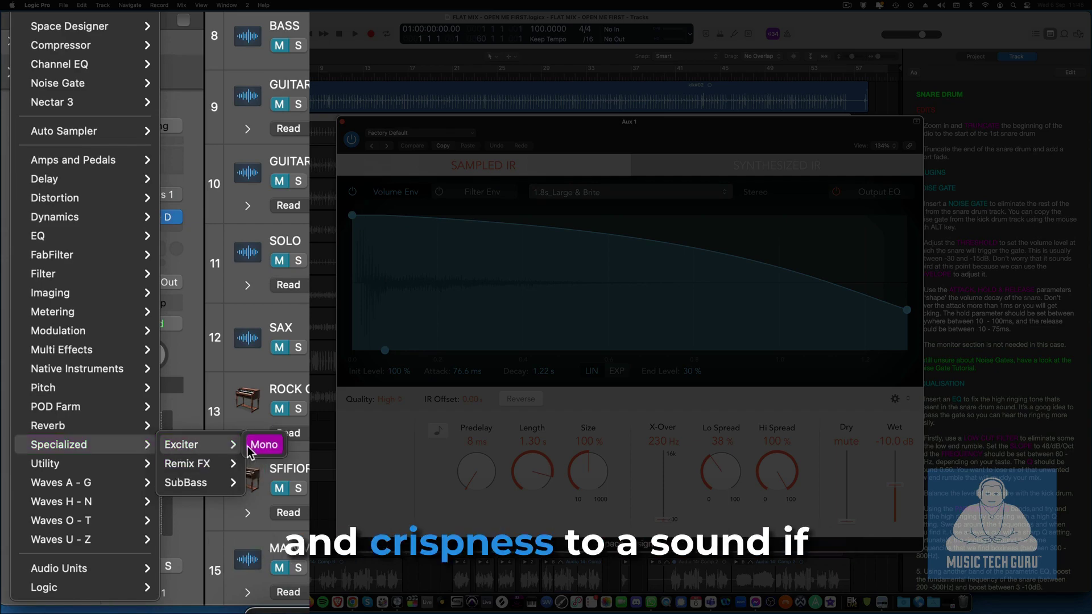
click(265, 445)
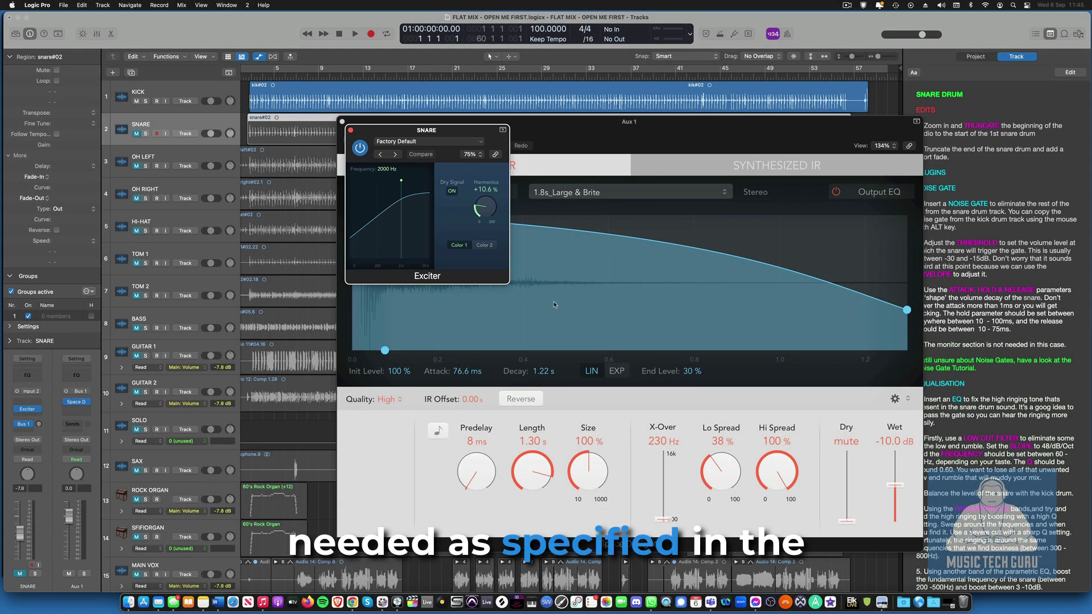
drag(508, 286, 706, 427)
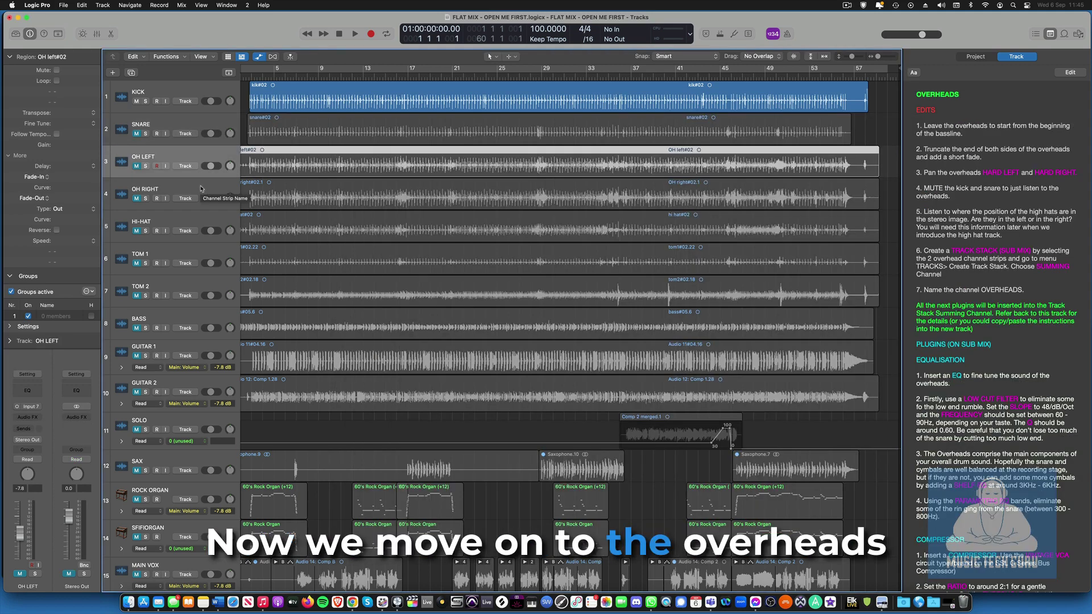
- Group the selected OH LEFT and OH RIGHT tracks into a summing track stack
scroll(227, 171, left, 3)
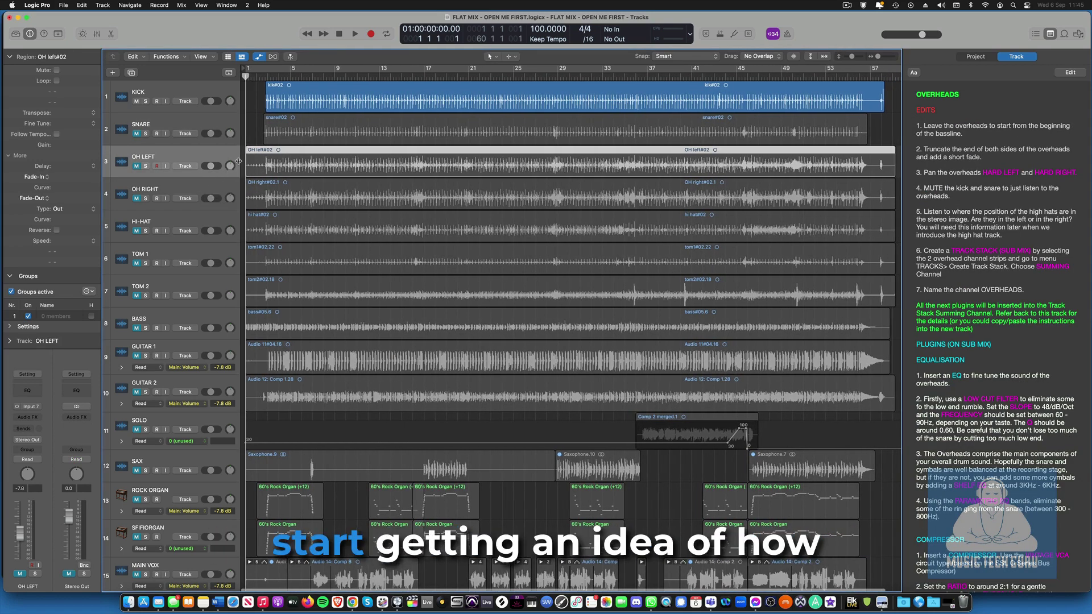
shift+click(295, 186)
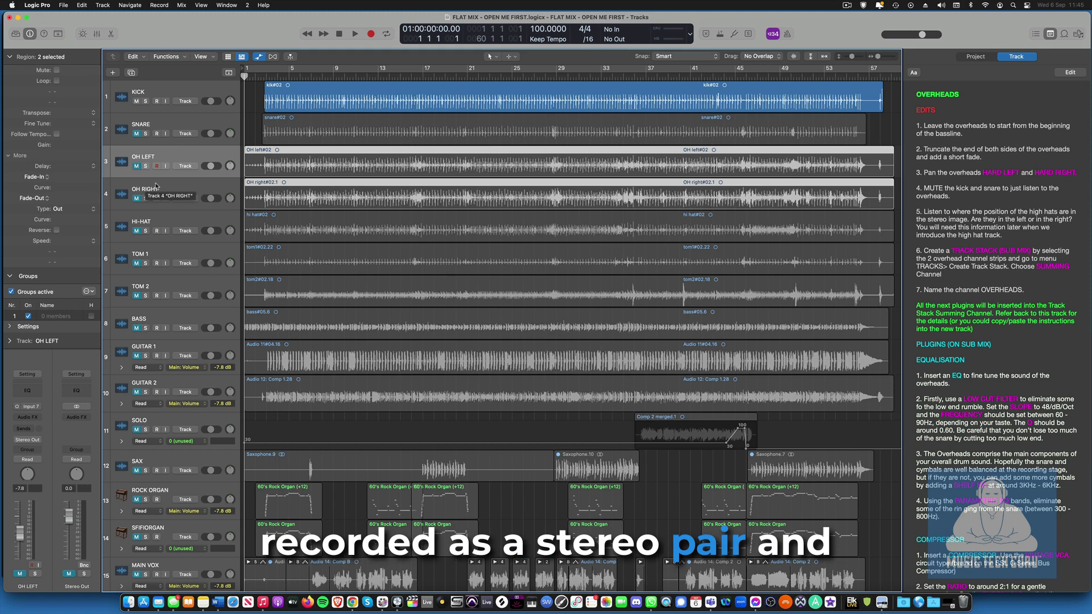
shift+click(165, 186)
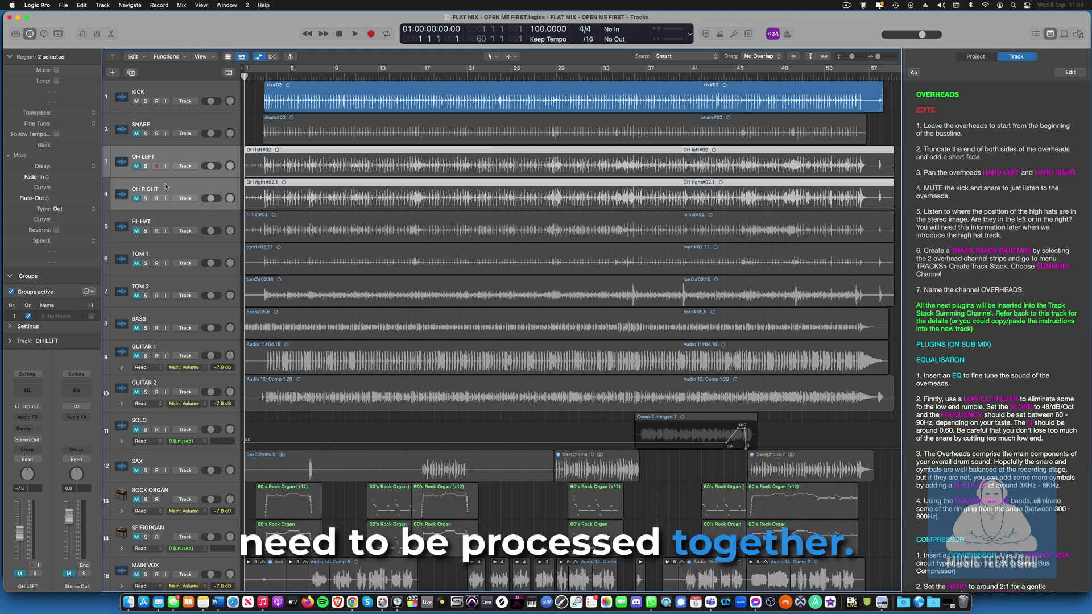
ctrl+click(199, 153)
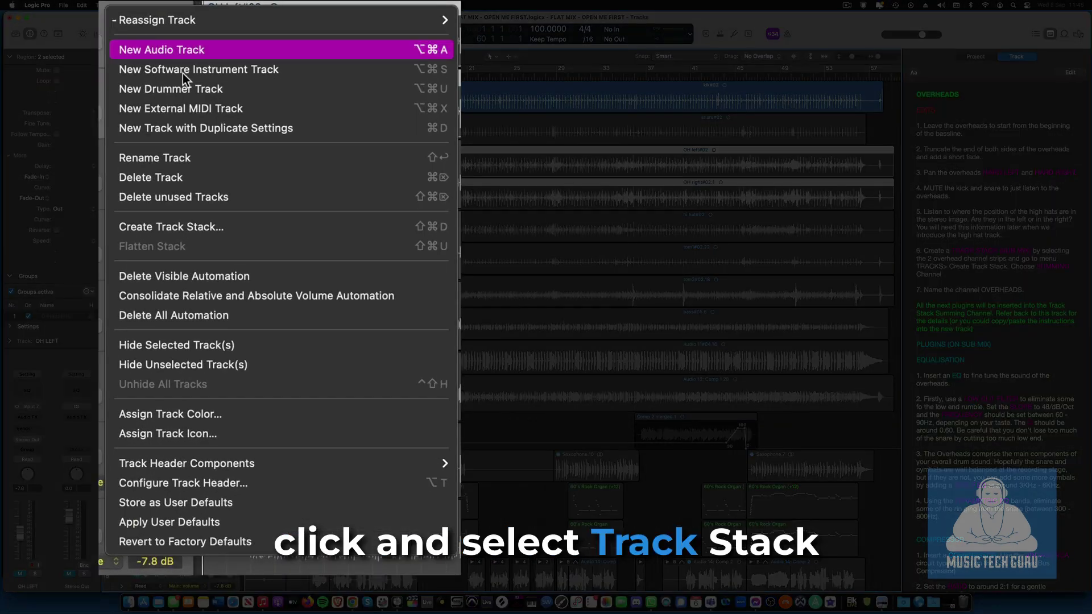
click(196, 227)
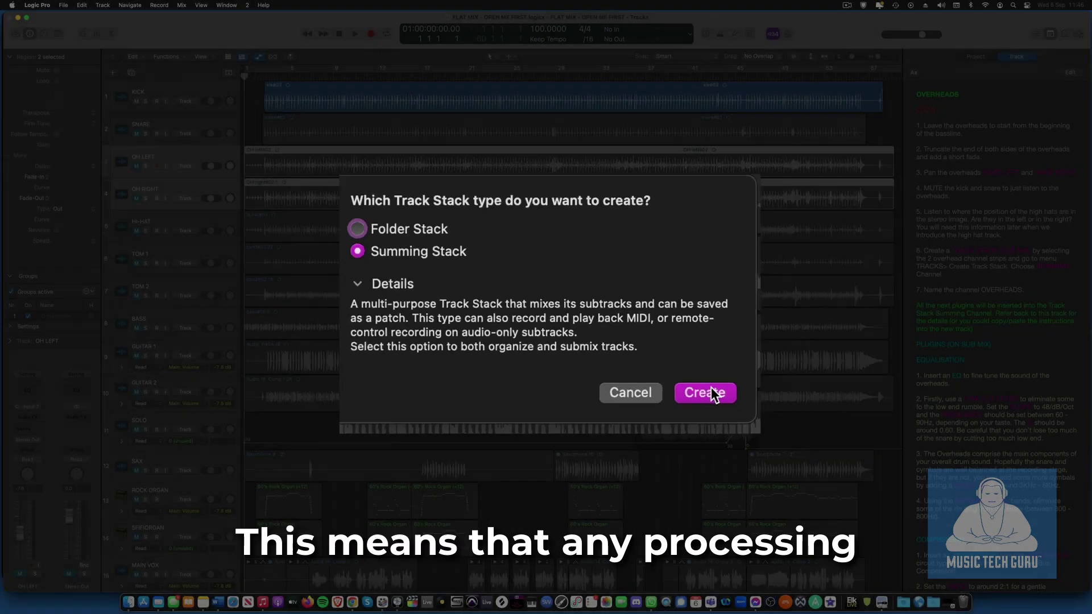
click(752, 419)
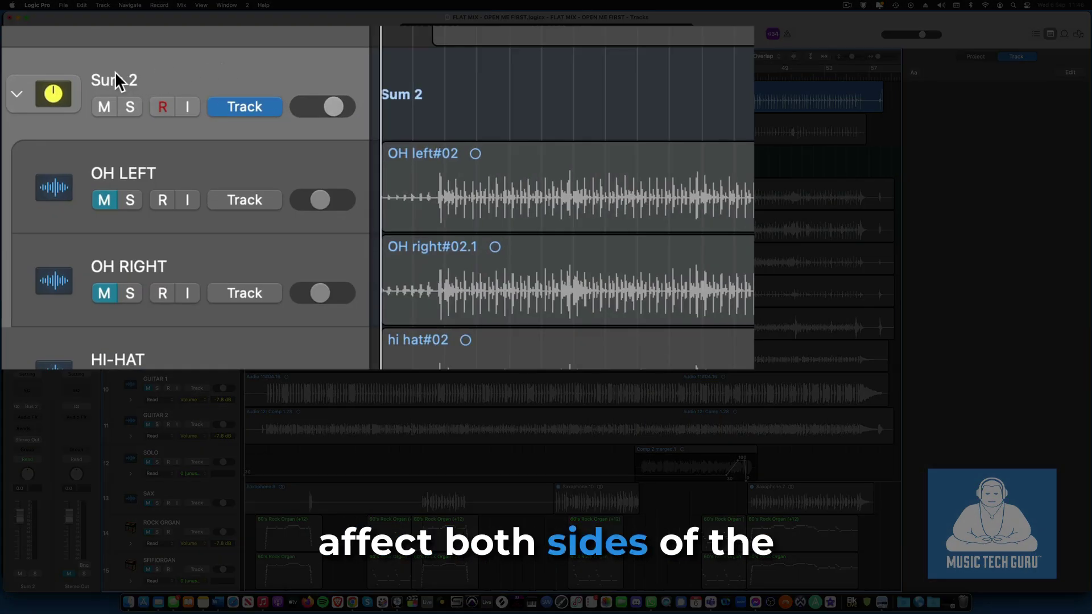
- Rename the new Sum 2 stack to OVERHEADS
double_click(115, 73)
text(OVERHEAD)
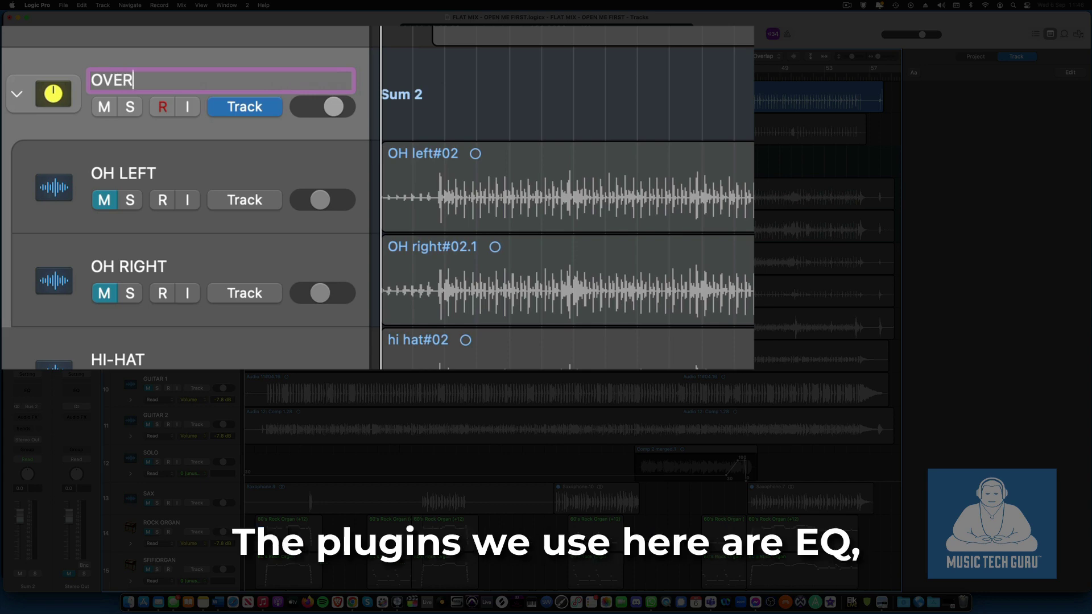
text(S)
key(Return)
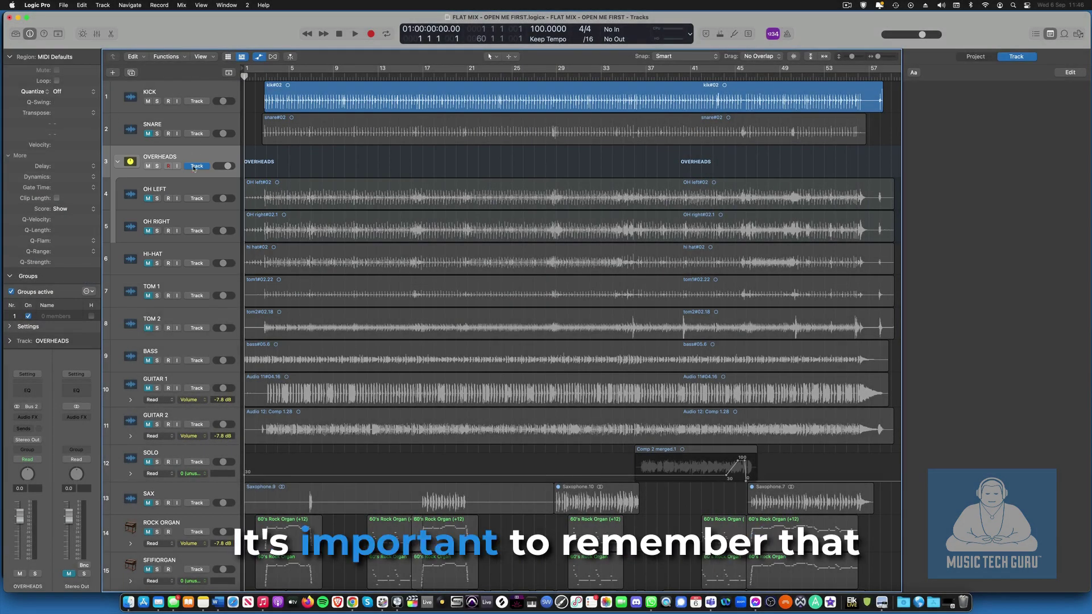
- In the Mixer, pan OH RIGHT to +63, then bring up the HI-HAT track notes
click(188, 193)
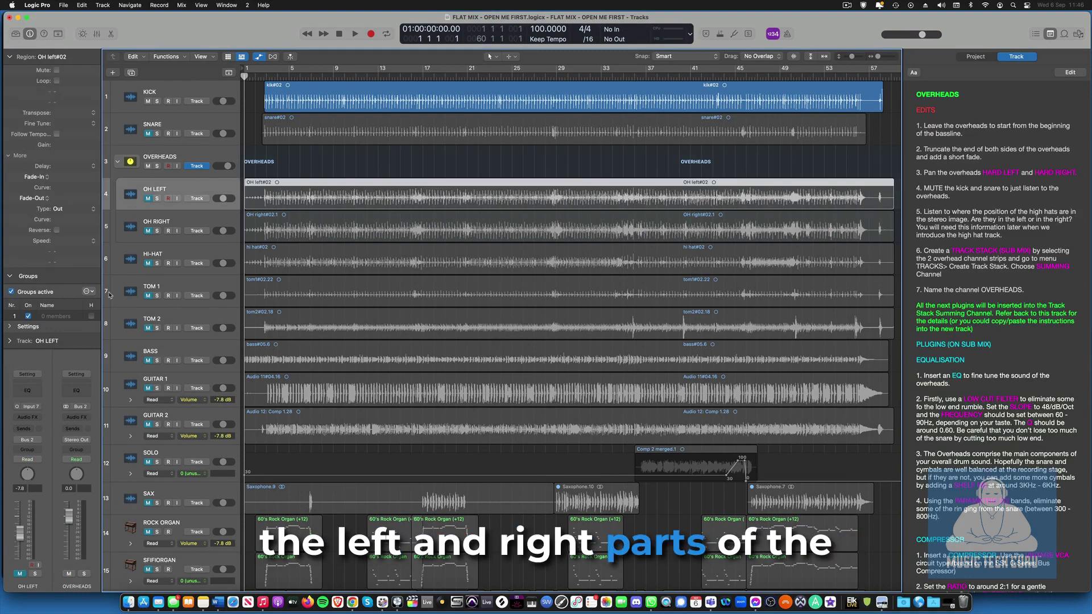
click(187, 161)
key(x)
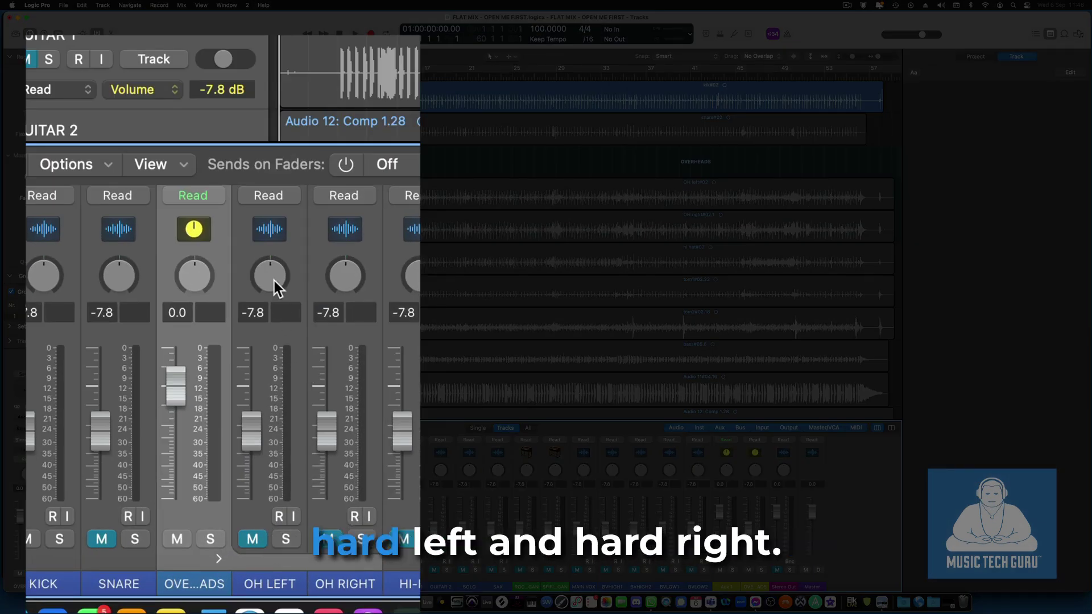
drag(358, 286, 359, 250)
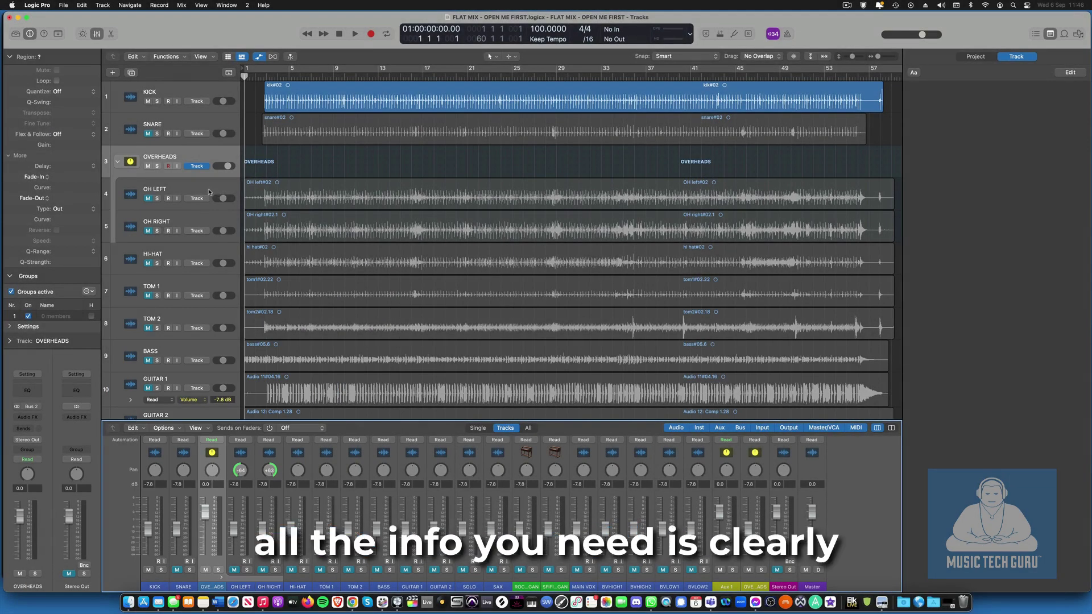
click(186, 255)
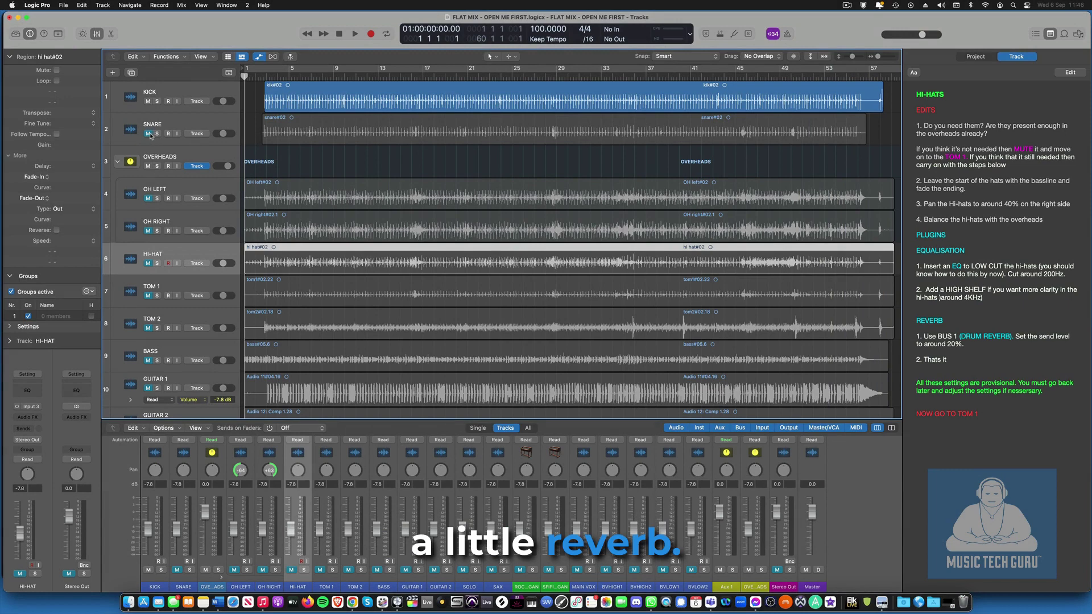
- Unmute TOM 1, TOM 2 and BASS, then select TOM 1 to show its notes
drag(149, 136, 151, 298)
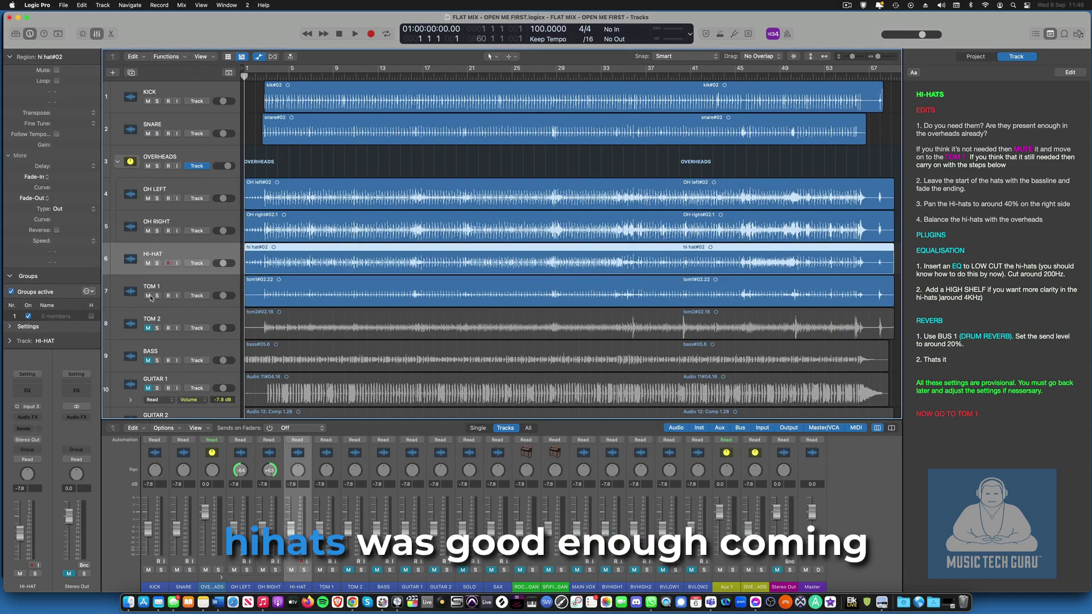
click(149, 296)
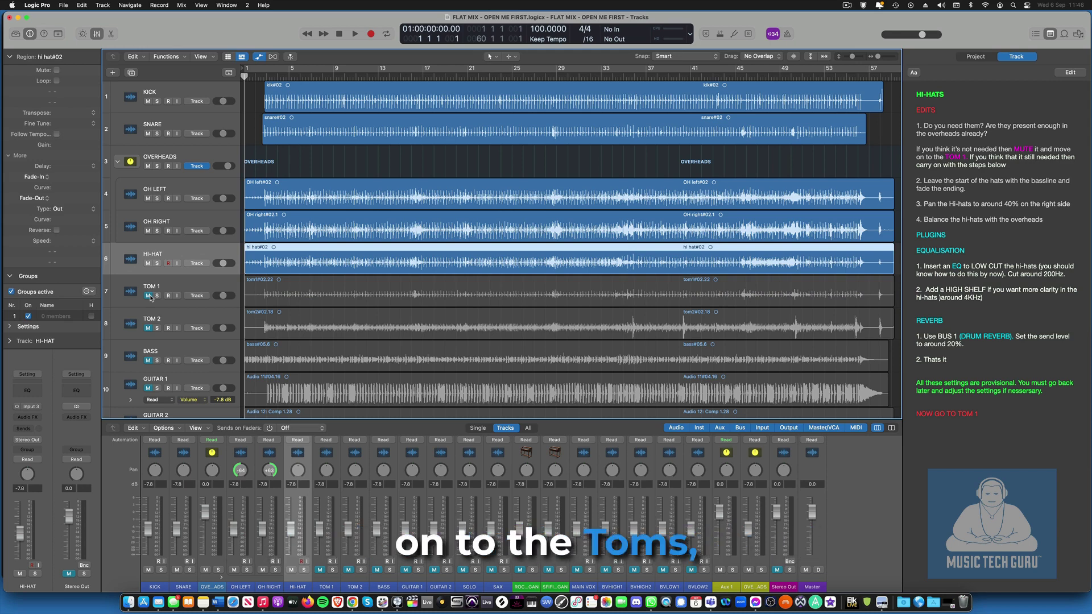
click(149, 296)
click(148, 328)
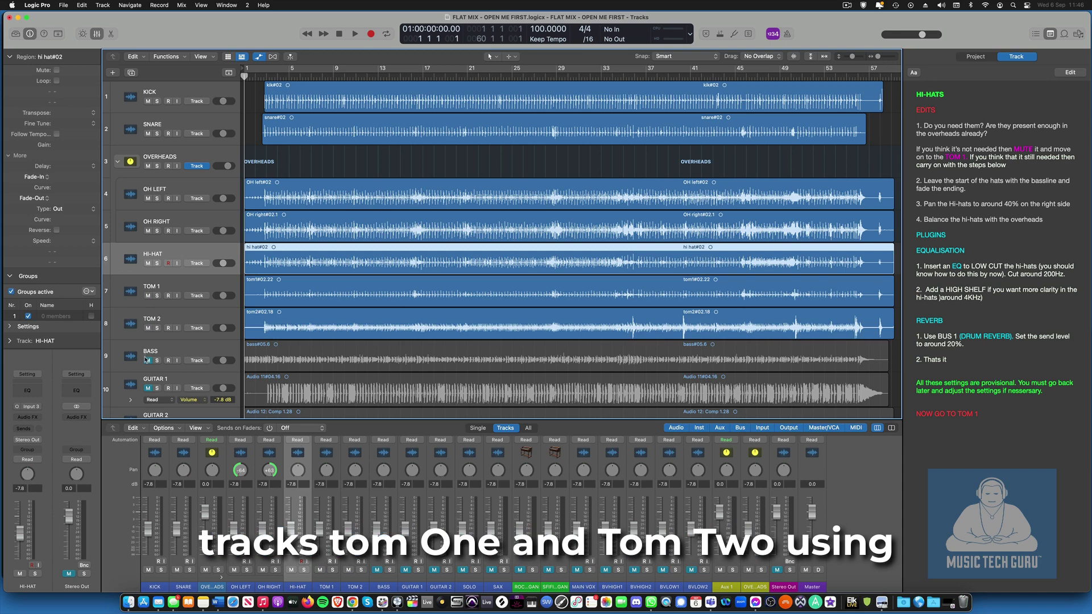
click(148, 360)
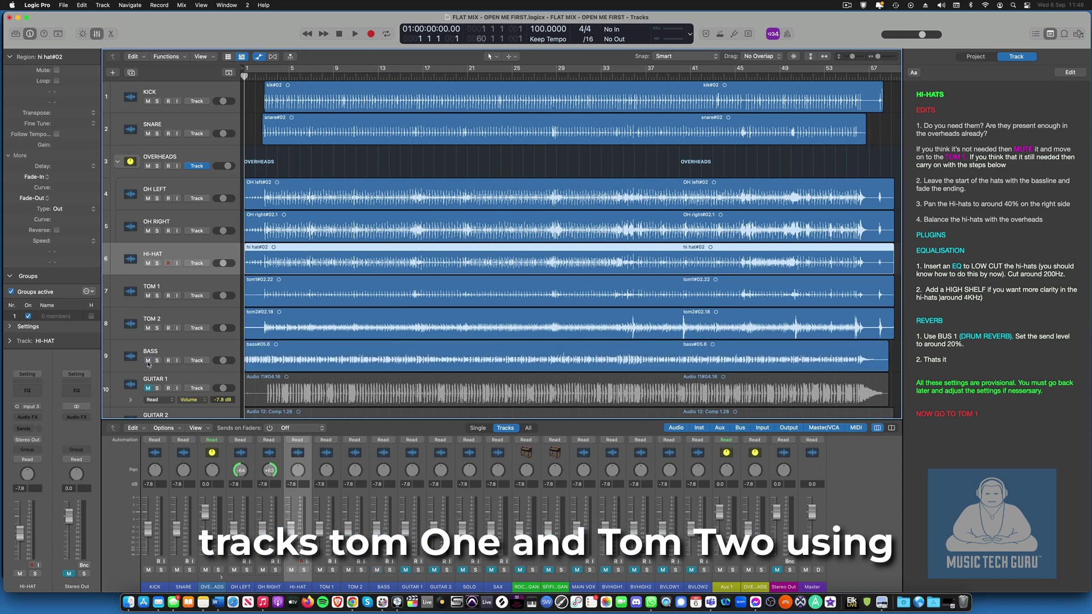
click(205, 287)
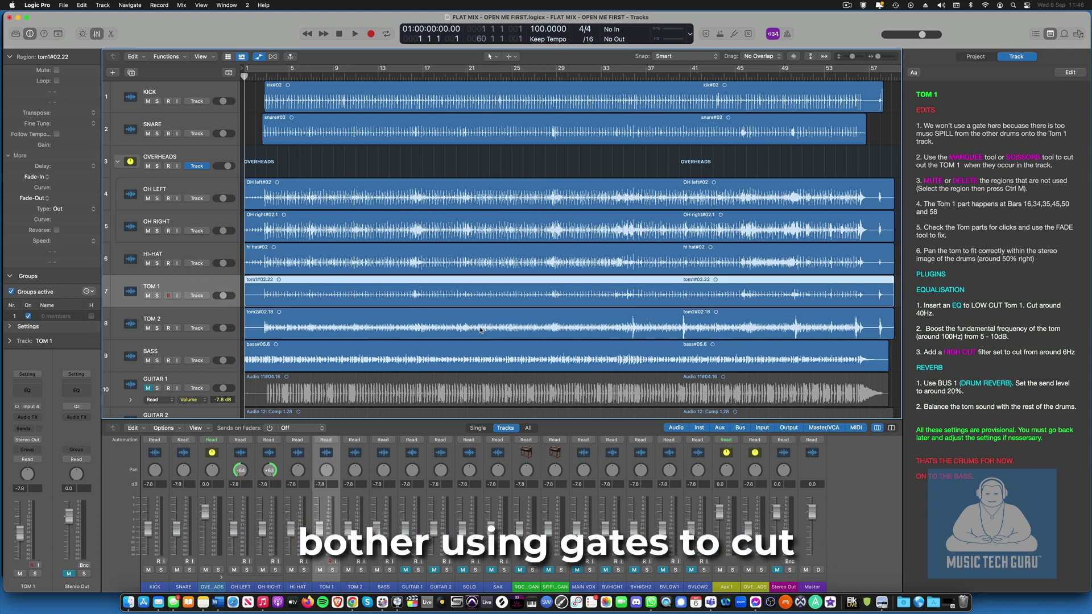
- With the Marquee Tool, split the tom hit near bar 40 on TOM 2 into its own region
key(t)
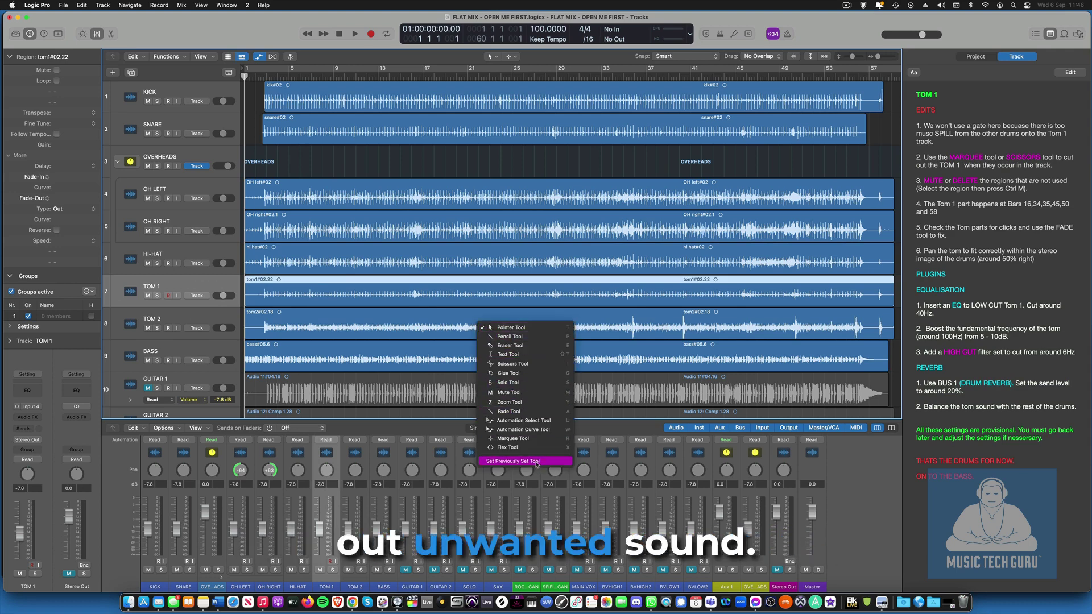
click(536, 437)
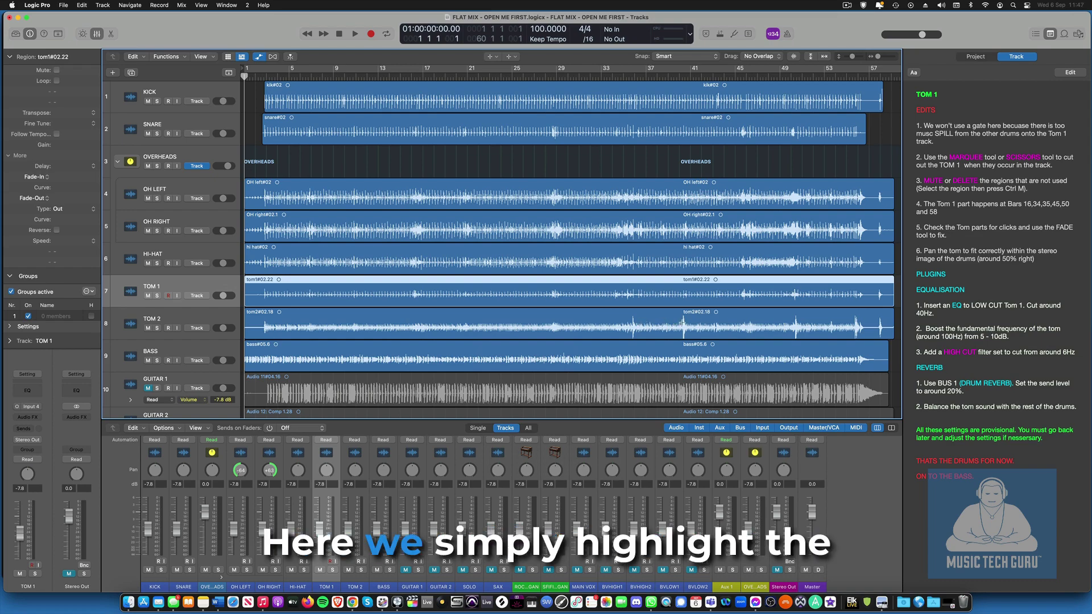
scroll(682, 322, up, 5)
drag(711, 324, 724, 324)
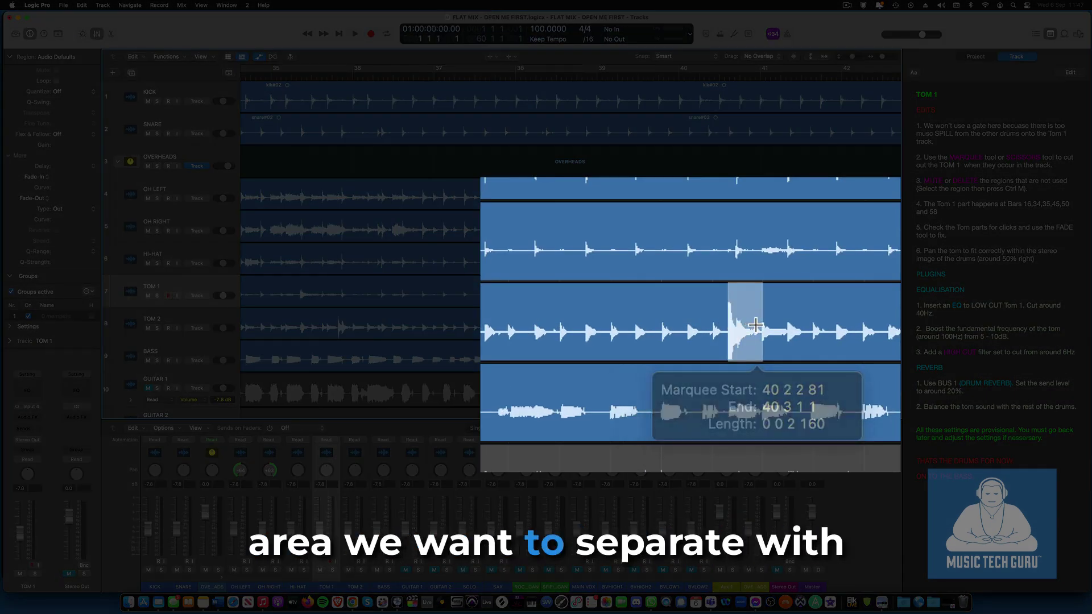
click(754, 330)
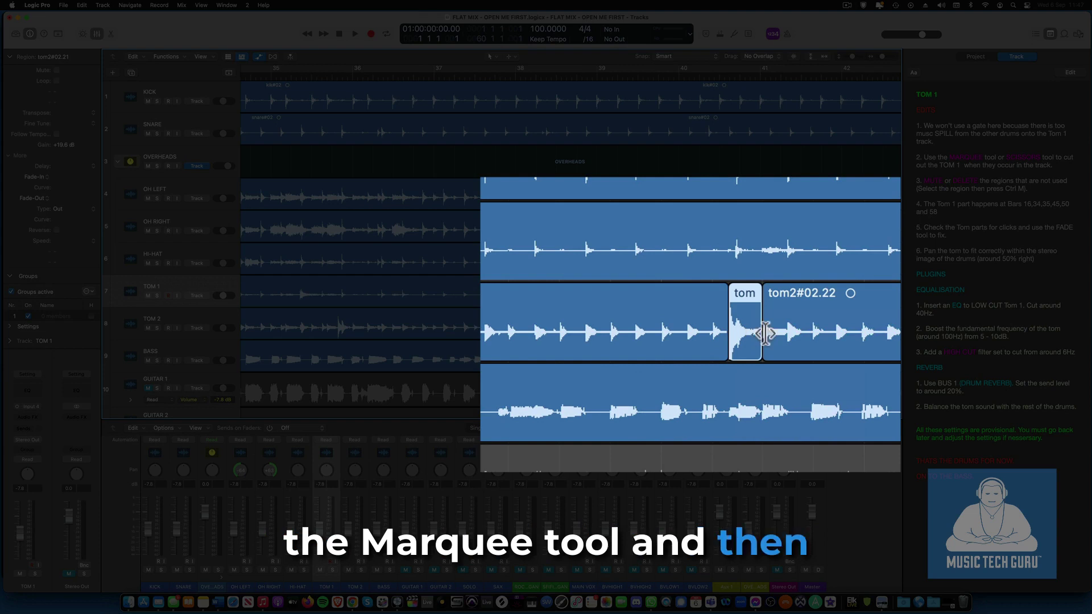
- Trim the neighbouring regions away from the isolated tom hit, then reselect it with the Pointer Tool
drag(765, 333, 802, 335)
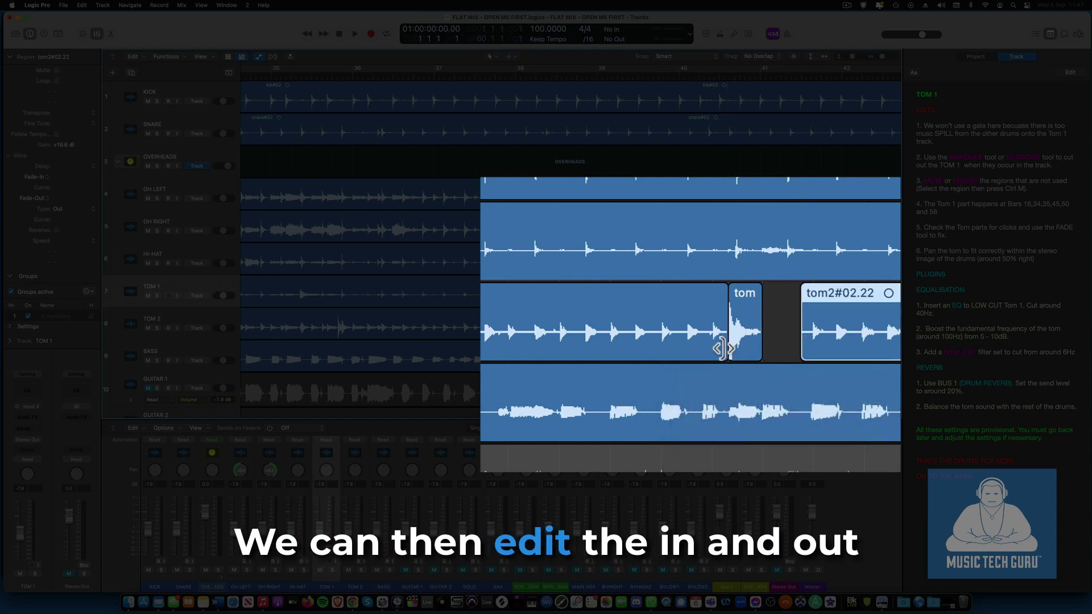
drag(722, 348, 660, 350)
key(t)
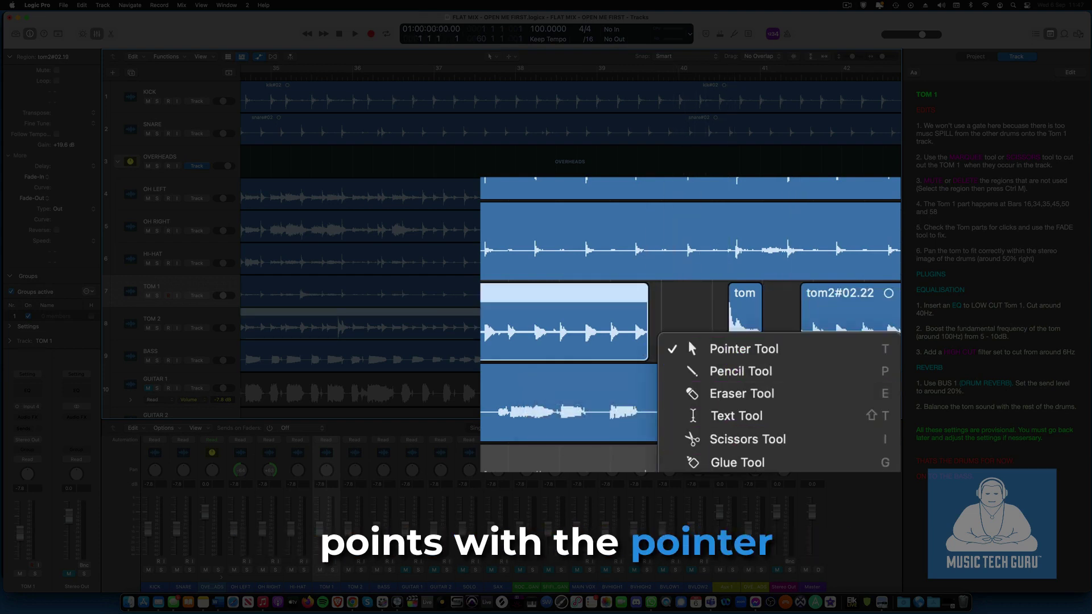
click(749, 353)
click(750, 342)
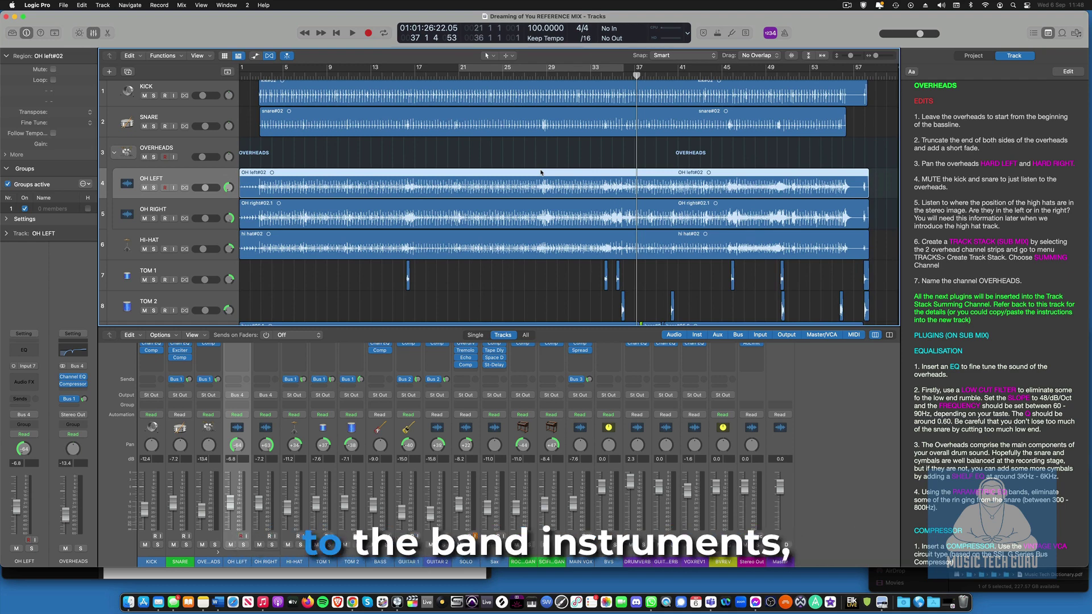
- Scroll through the reference mix's drum, bass, guitar, solo, organ and sax tracks to compare settings
scroll(541, 173, down, 3)
scroll(541, 173, up, 1)
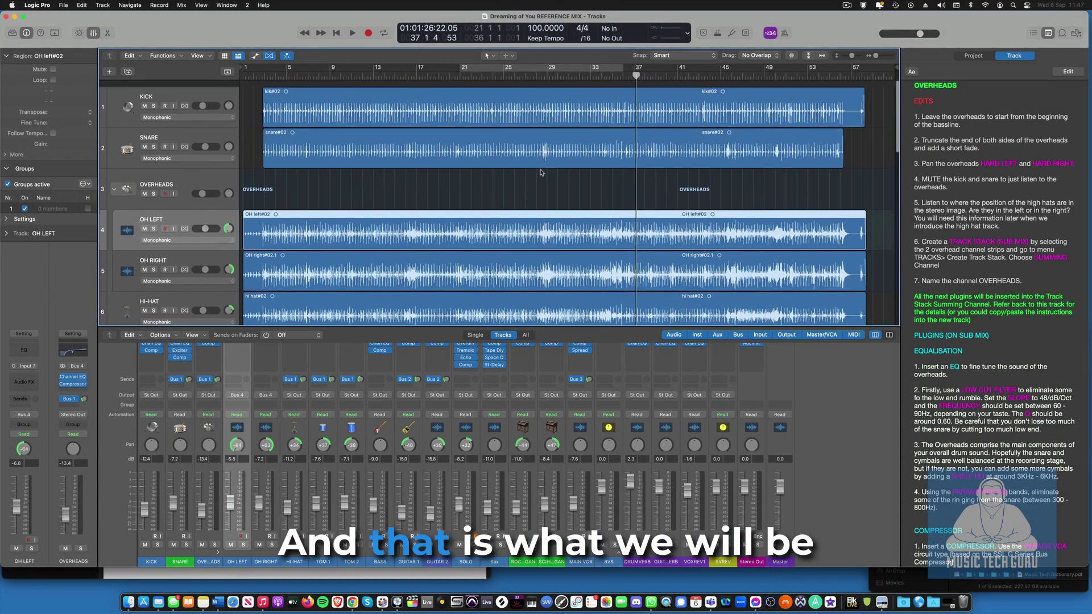
scroll(541, 170, down, 1)
scroll(541, 171, down, 4)
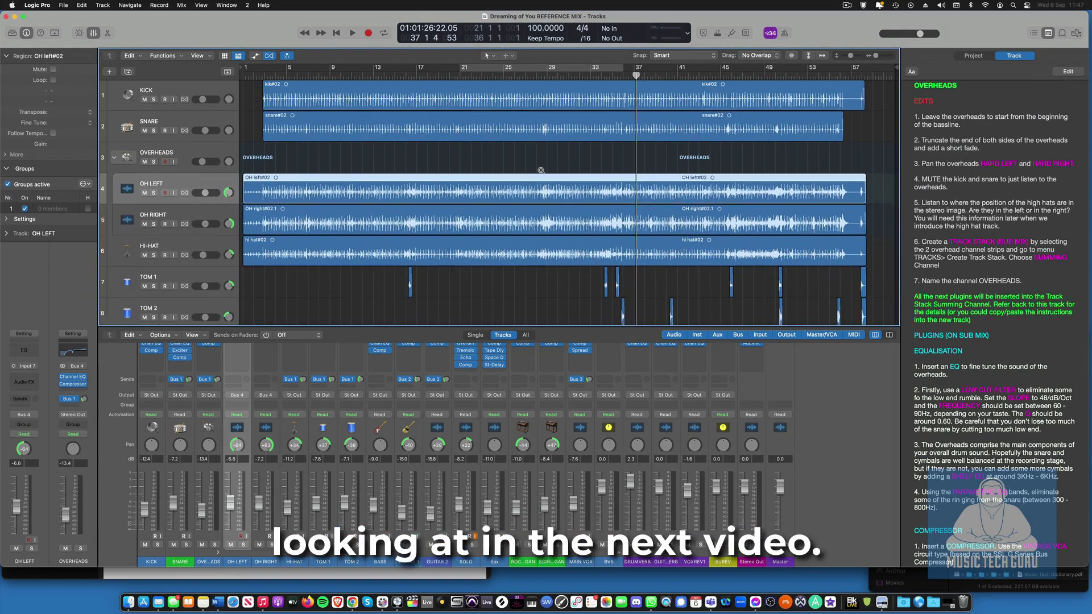